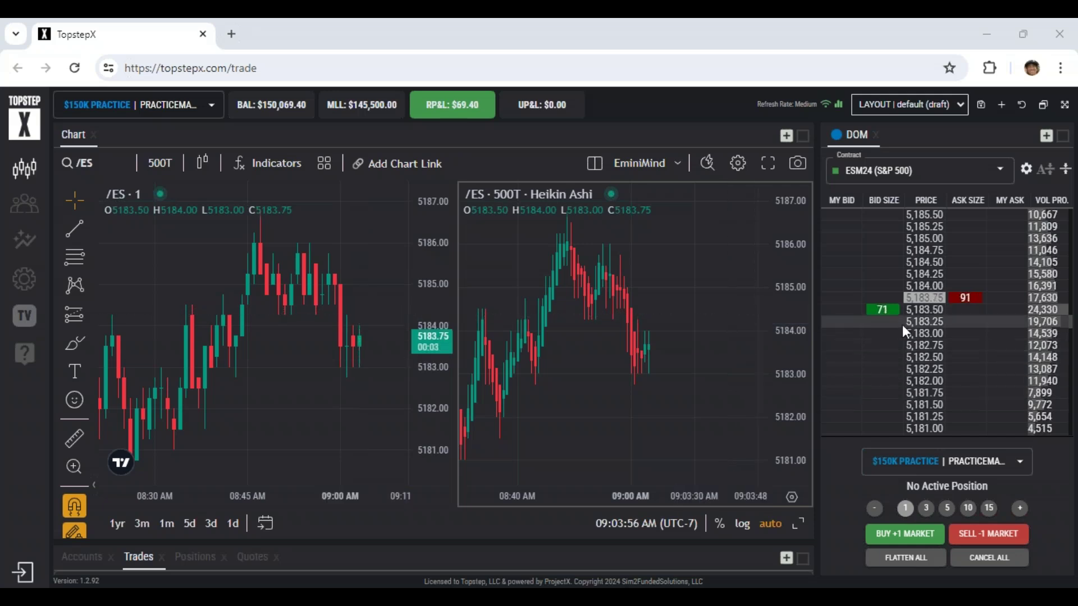
# Scroll up on the TopstepX trade page showing the /ES charts and ESM24 DOM
pyautogui.scroll(3, 948, 274)
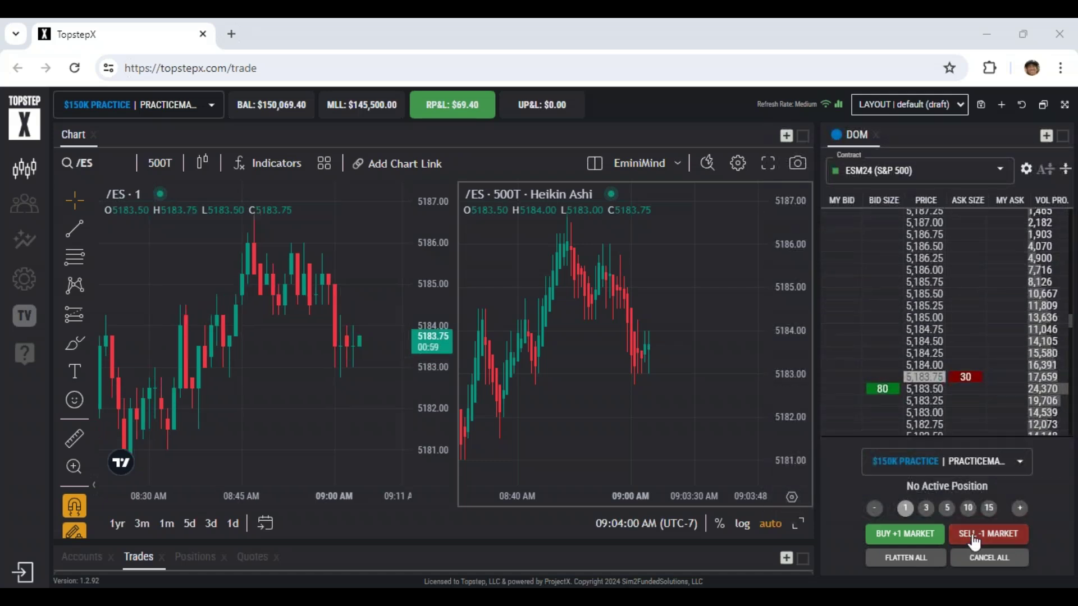
# Open the DOM / Order Card settings, close them, reopen them, and close them again
pyautogui.click(1026, 169)
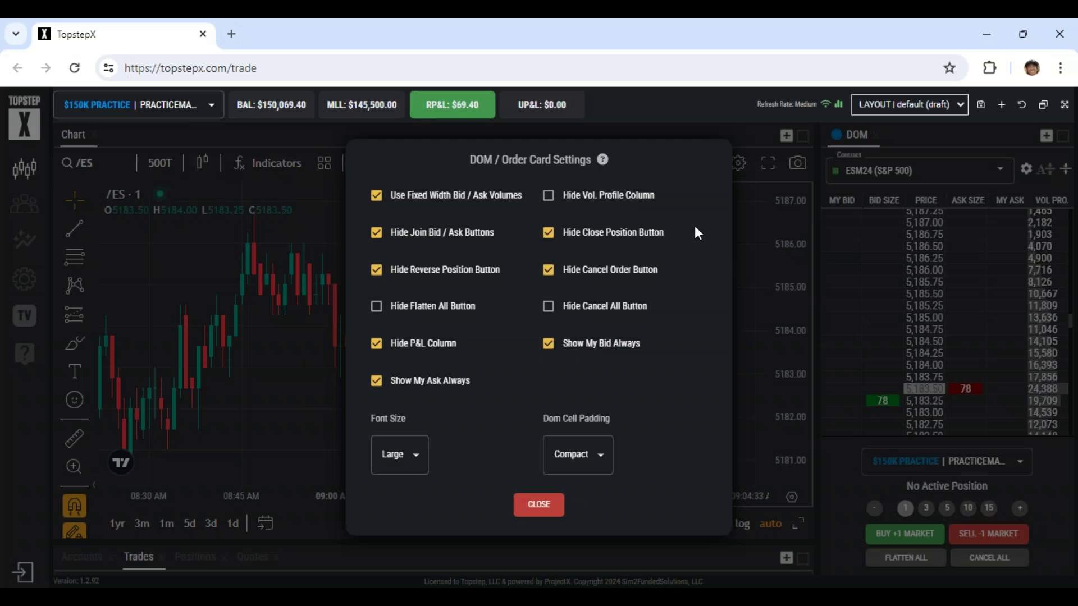
pyautogui.click(540, 502)
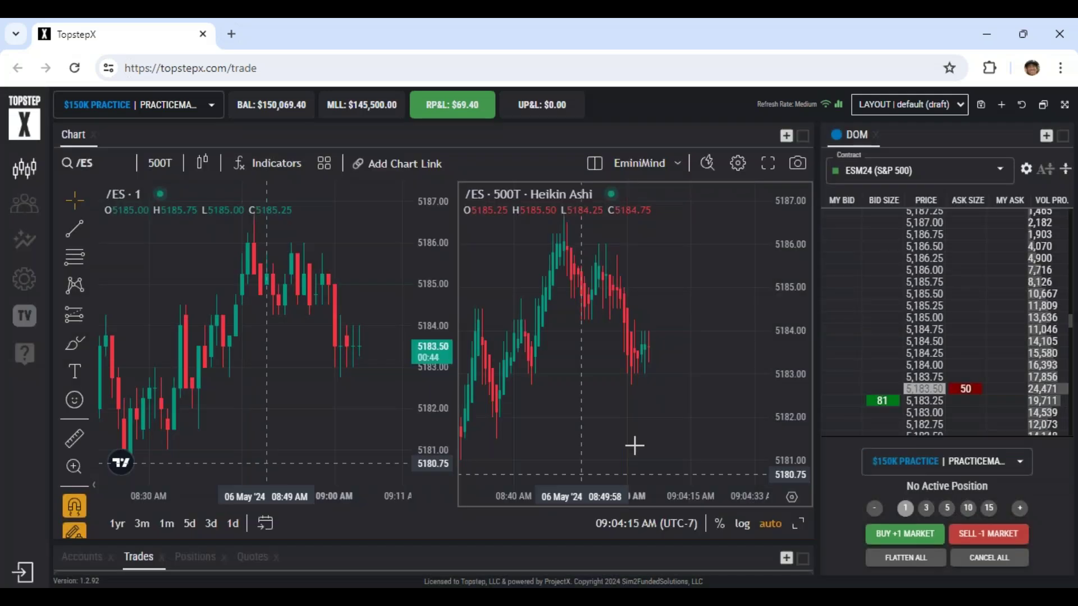
pyautogui.click(1026, 170)
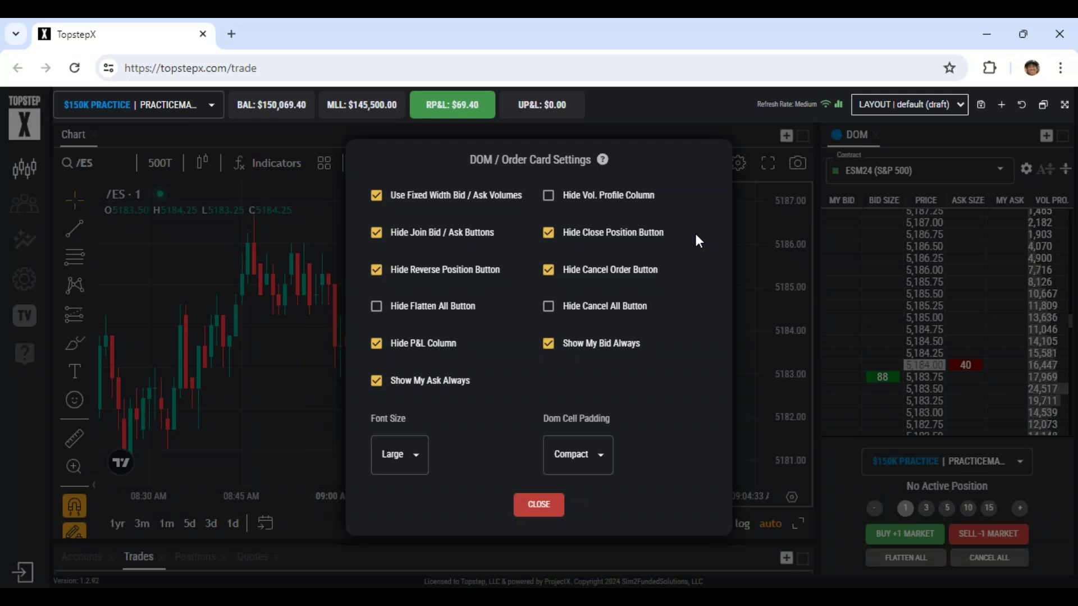
pyautogui.click(542, 505)
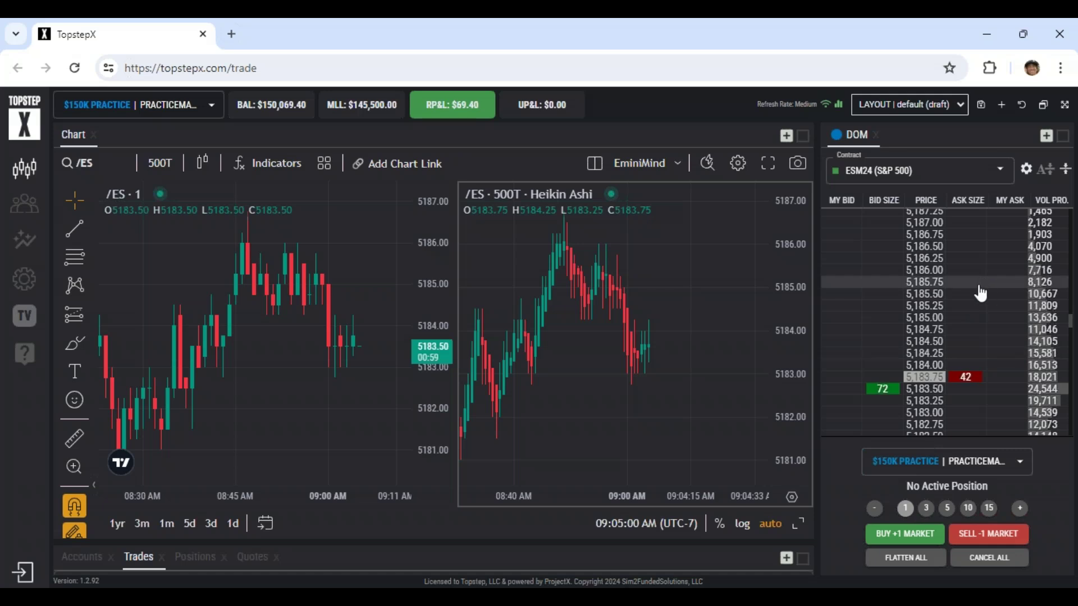
pyautogui.scroll(3, 980, 295)
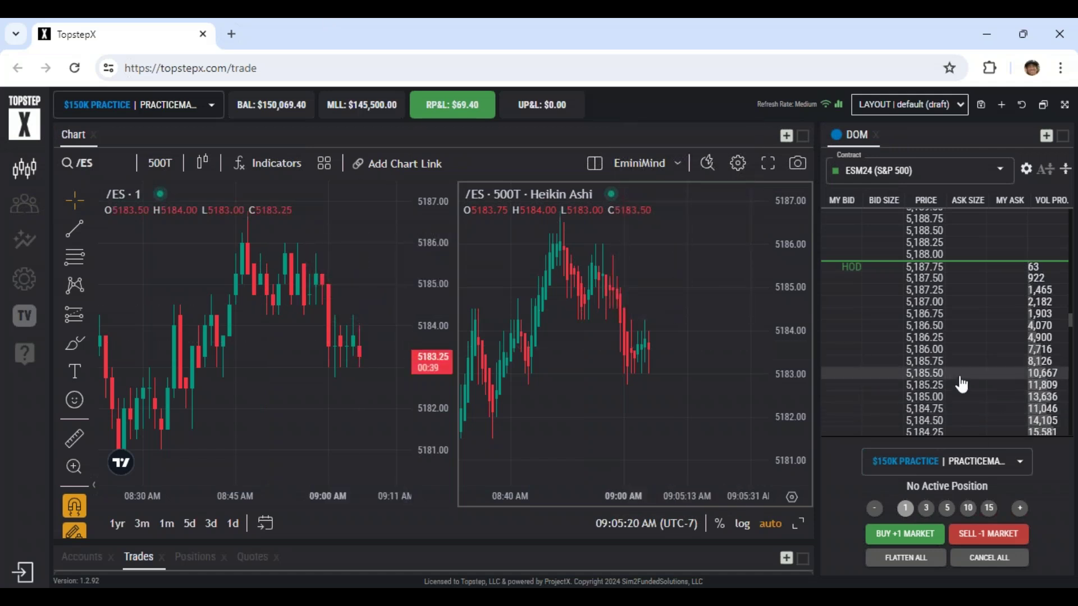
pyautogui.scroll(-3, 962, 386)
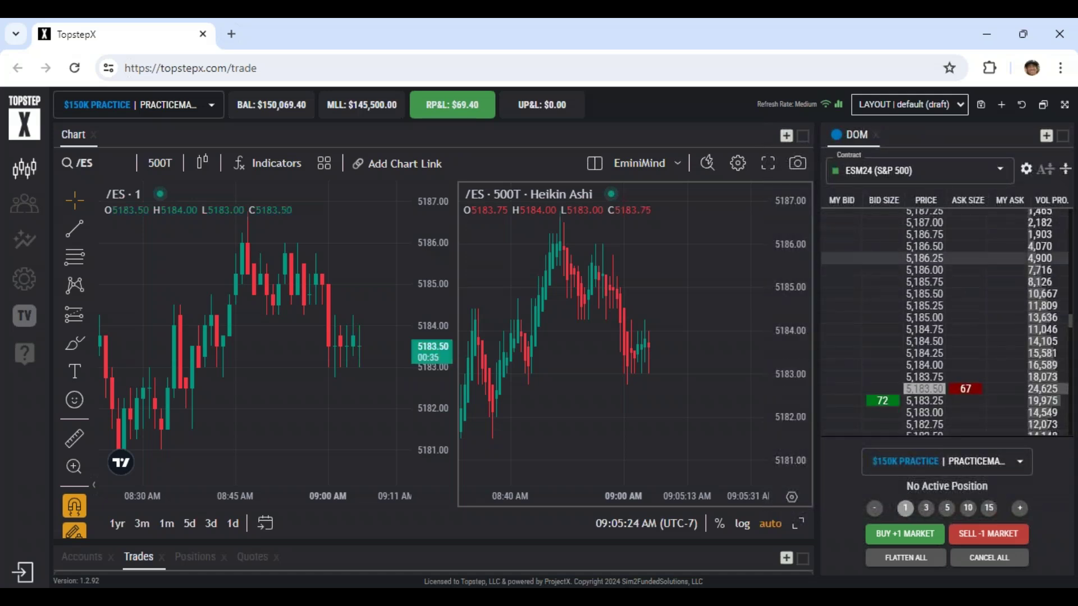
pyautogui.click(977, 247)
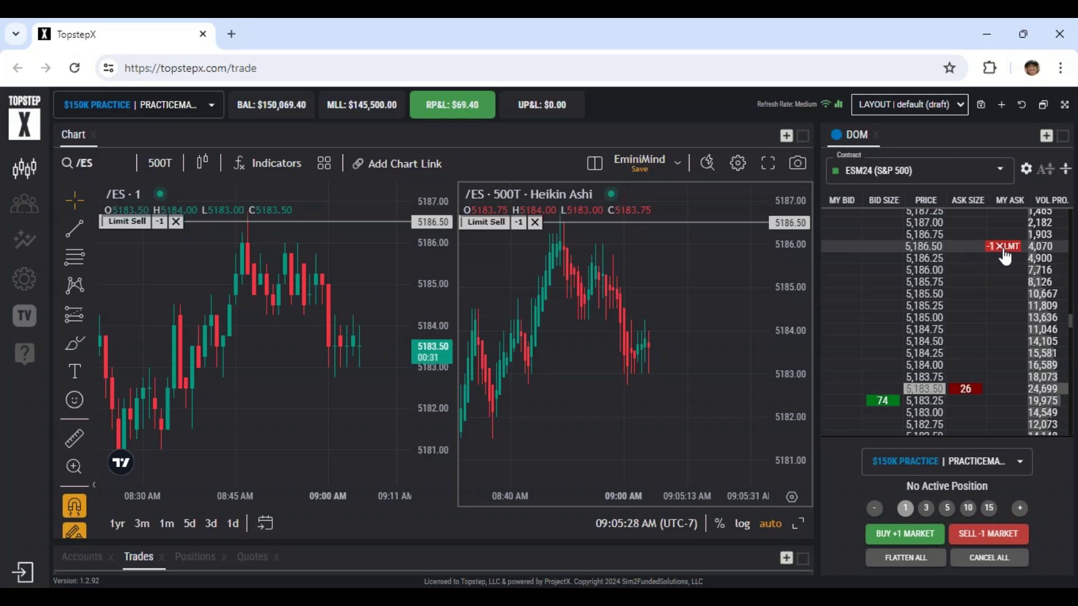
pyautogui.click(1000, 247)
pyautogui.scroll(-5, 971, 286)
pyautogui.click(964, 346)
pyautogui.click(963, 345)
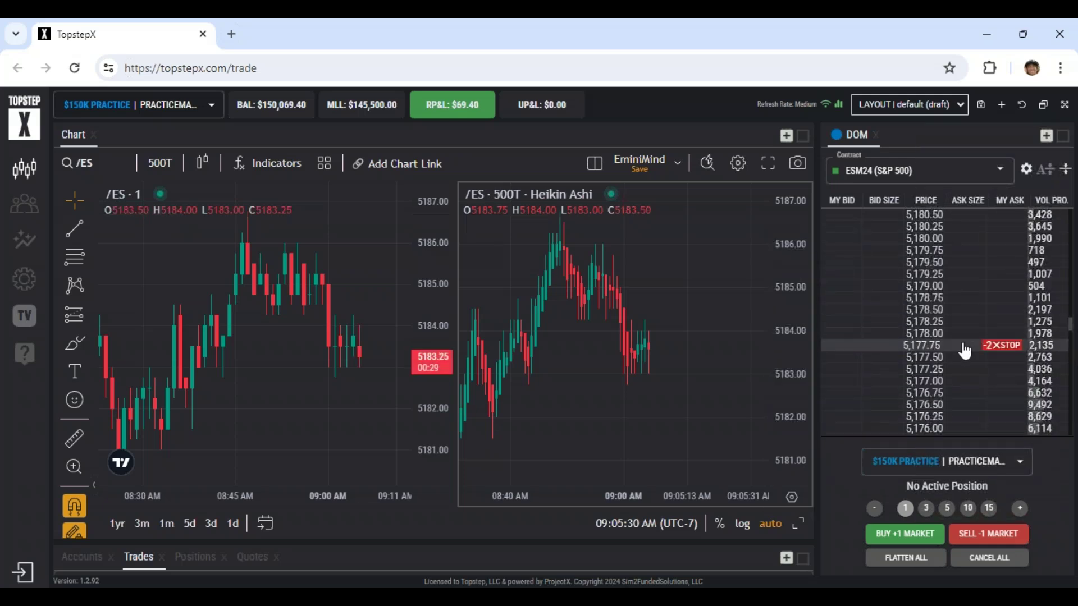
pyautogui.click(1000, 346)
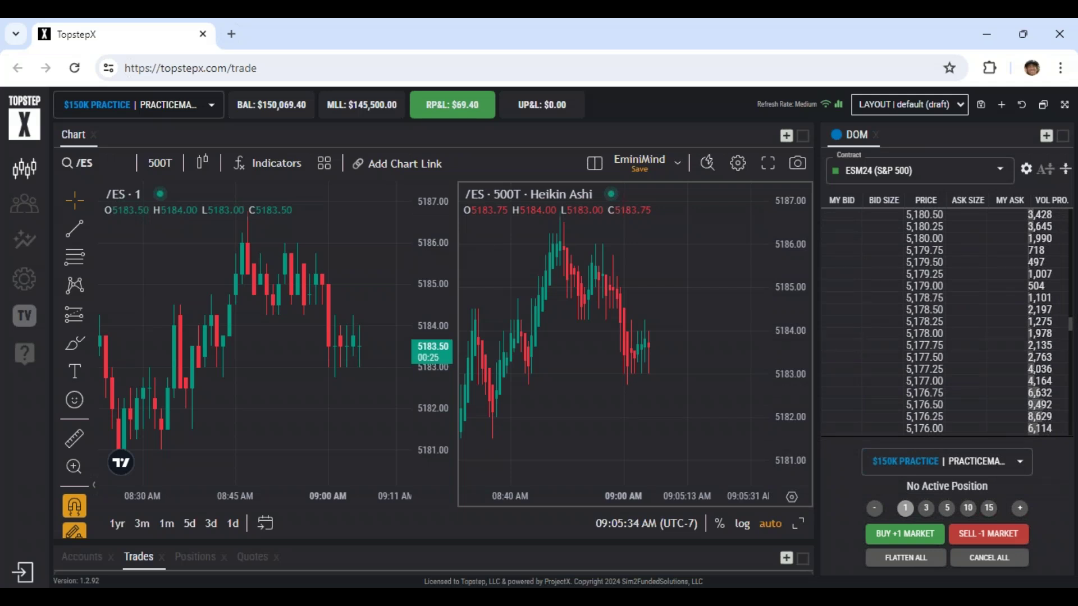
pyautogui.hotkey('alt', 'Tab')
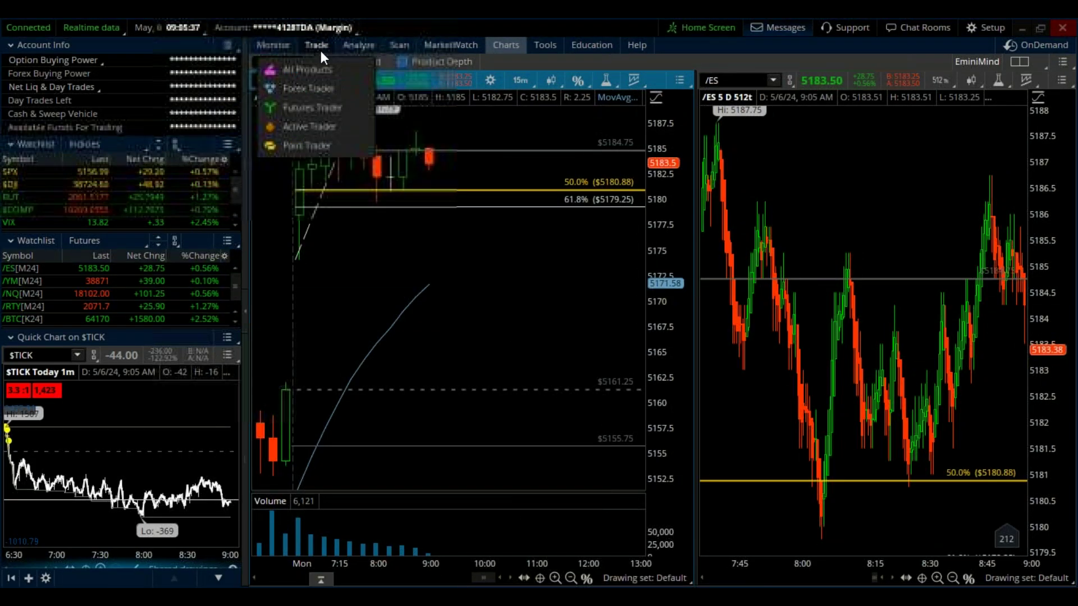
# Open thinkorswim's Active Trader, place a 6-contract limit sell at 5186.50, then return to TopstepX
pyautogui.click(321, 50)
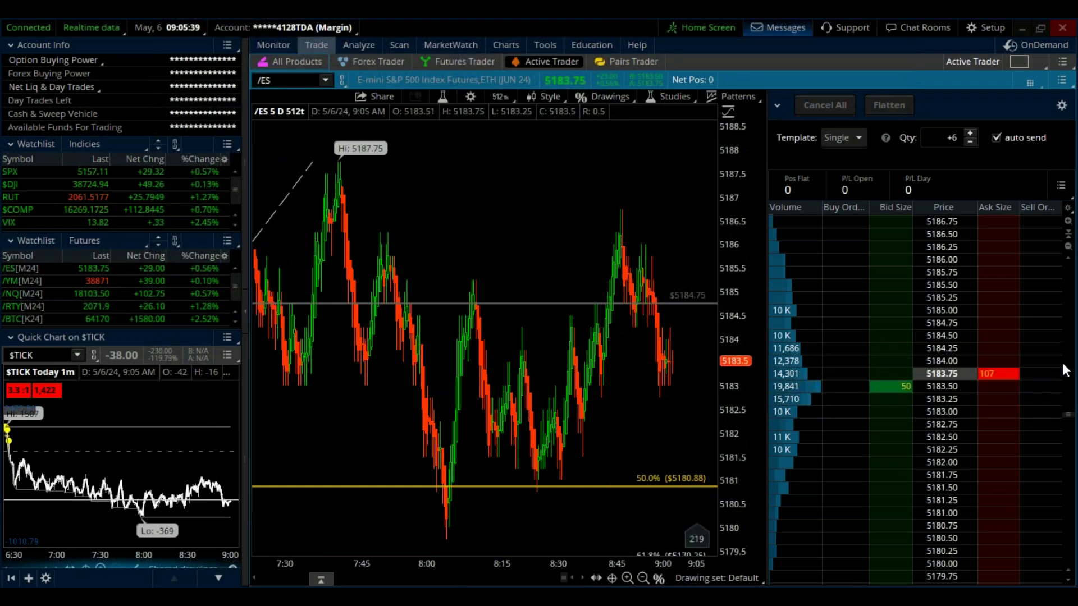
pyautogui.click(1009, 234)
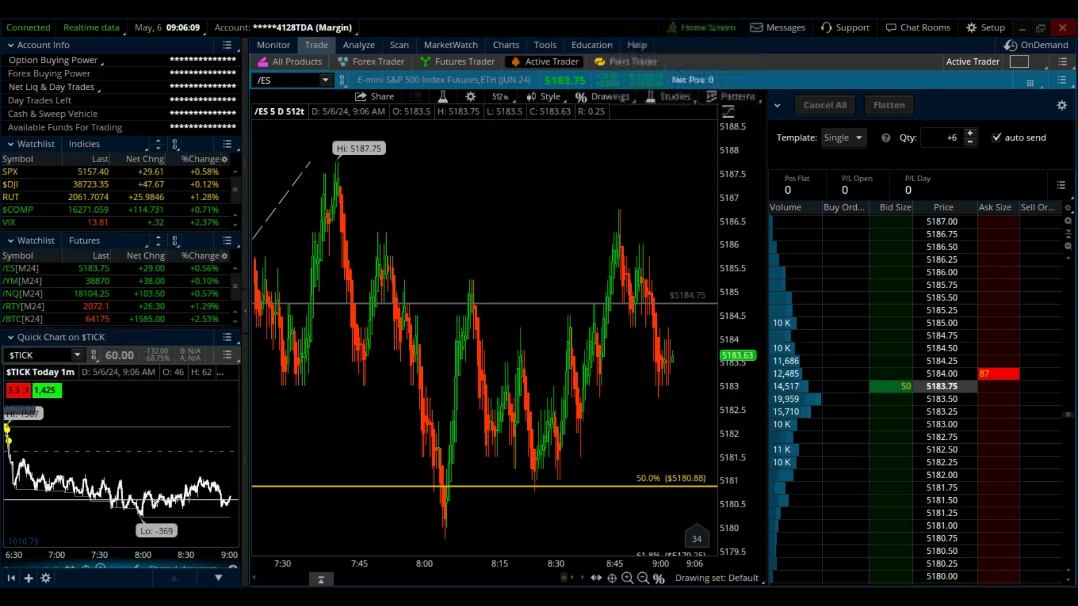
pyautogui.moveTo(504, 540)
pyautogui.click(459, 527)
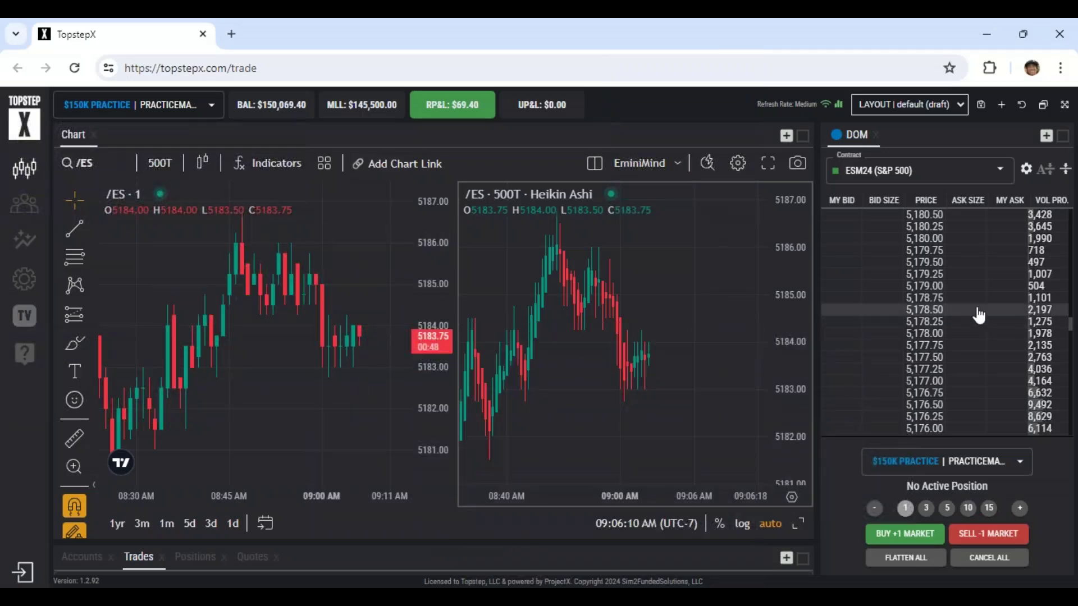
pyautogui.scroll(5, 951, 308)
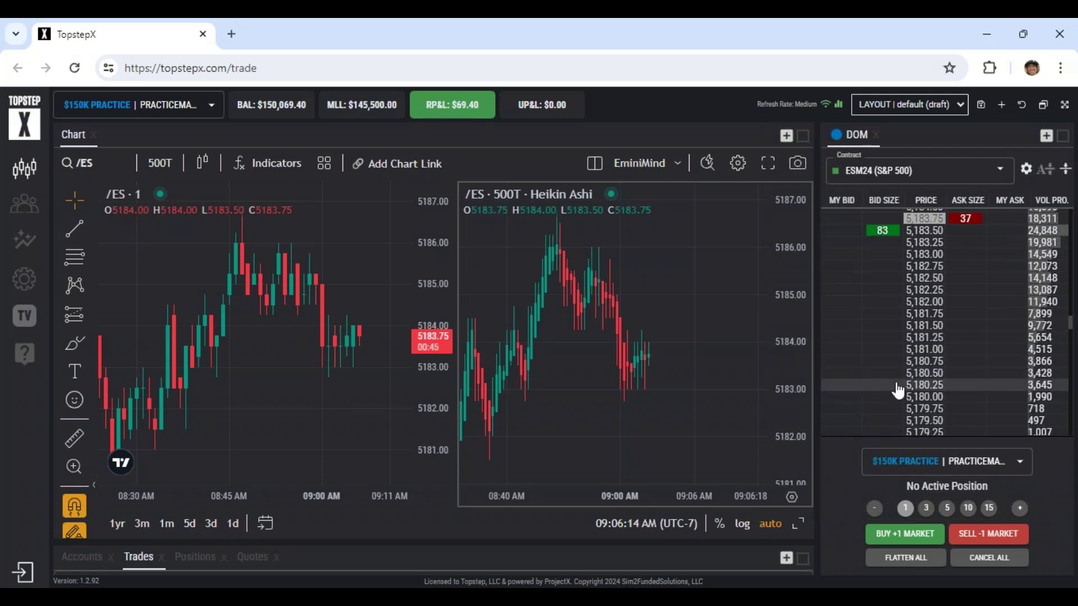
pyautogui.click(975, 381)
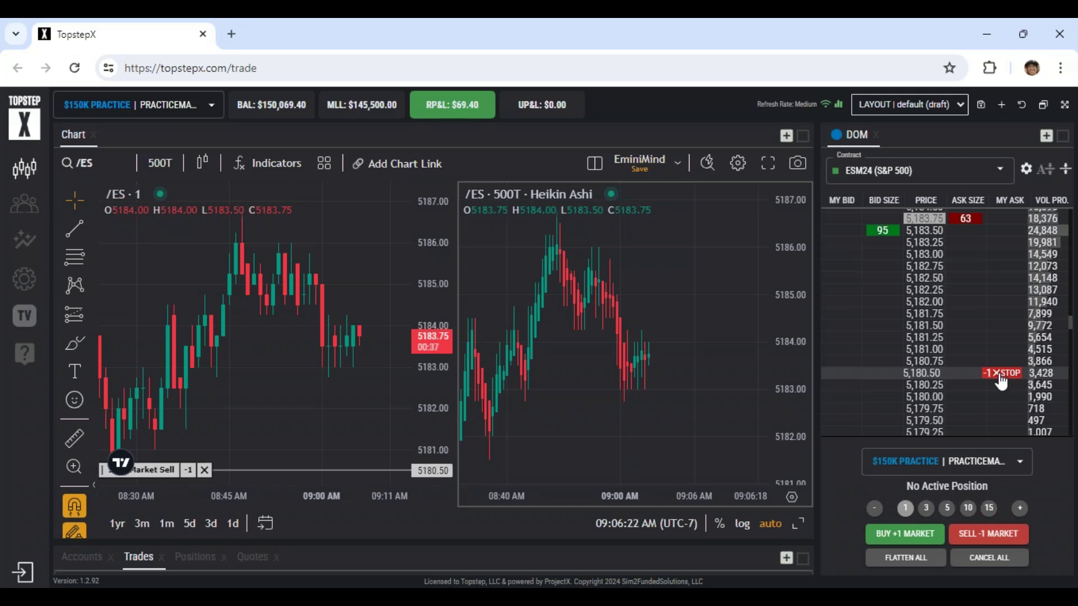
pyautogui.click(997, 374)
pyautogui.scroll(5, 935, 349)
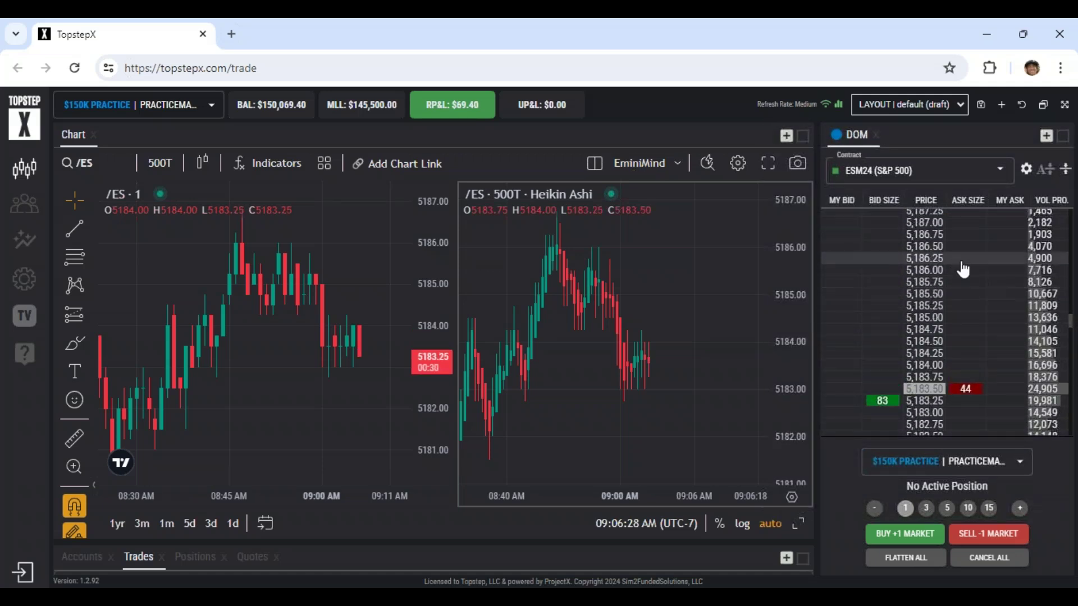
pyautogui.scroll(-3, 940, 275)
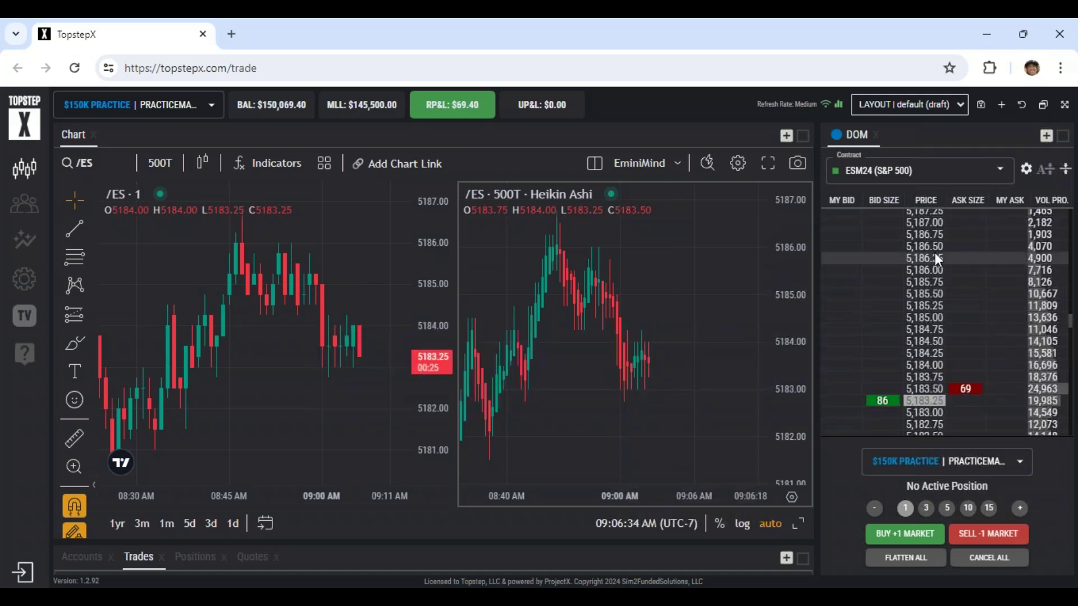
pyautogui.scroll(1, 885, 269)
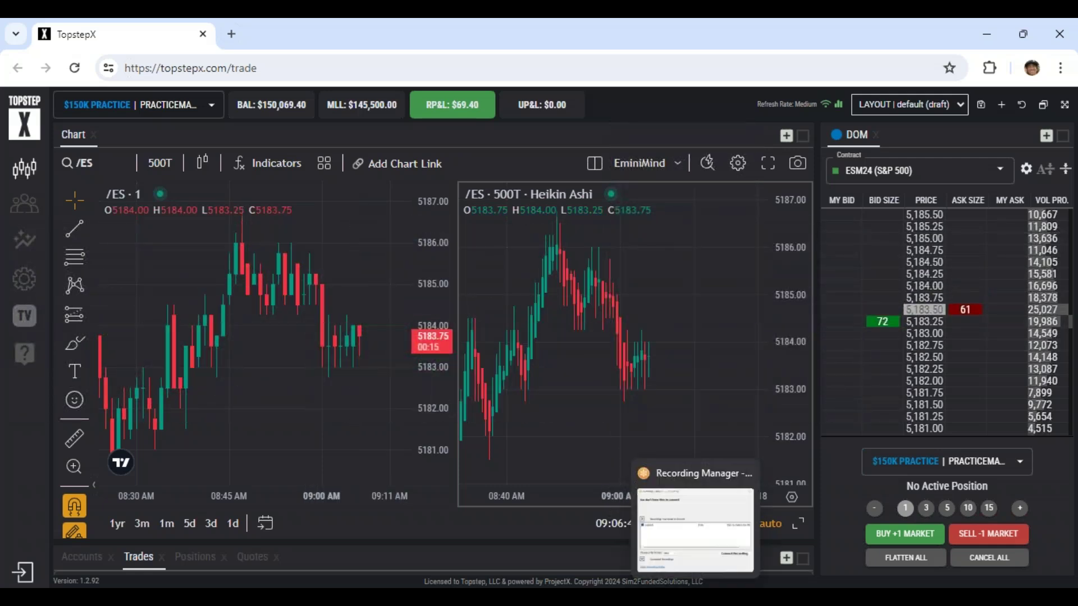
pyautogui.click(696, 597)
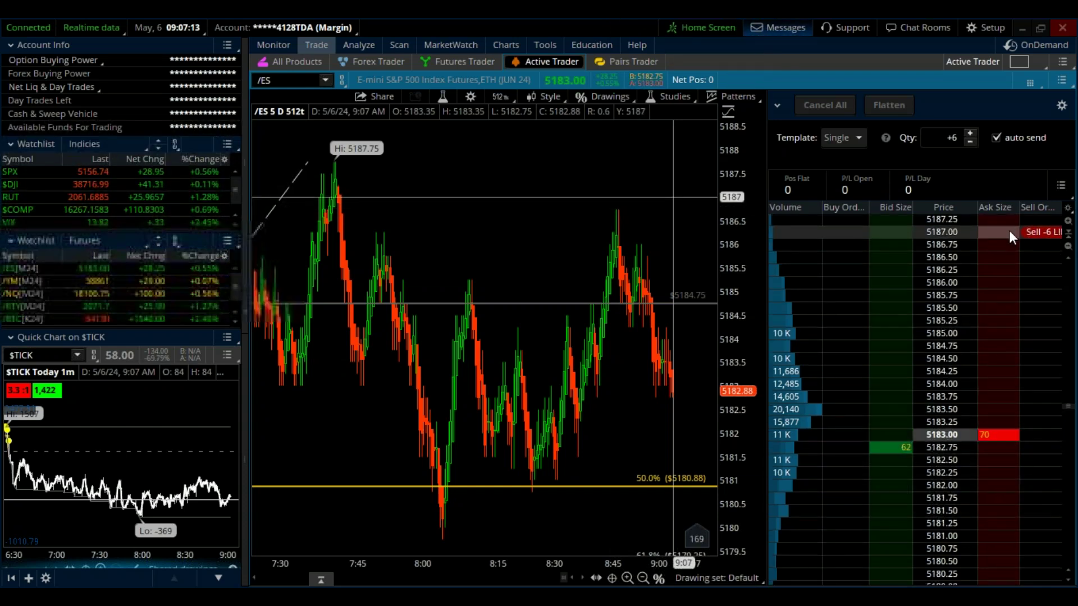
# Switch from thinkorswim back to the TopstepX trading window
pyautogui.moveTo(490, 557)
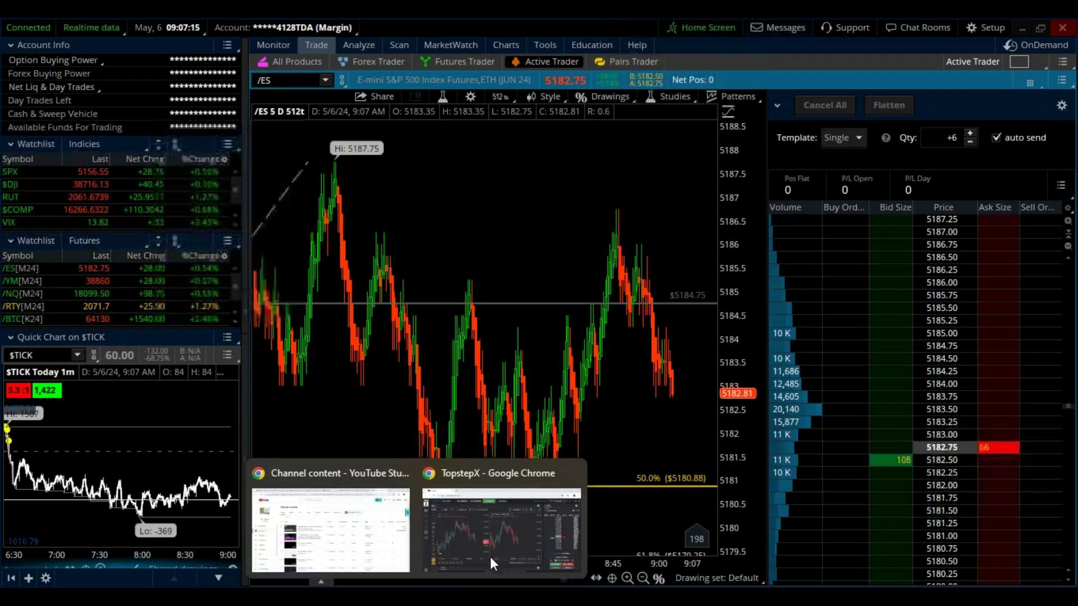
pyautogui.click(564, 510)
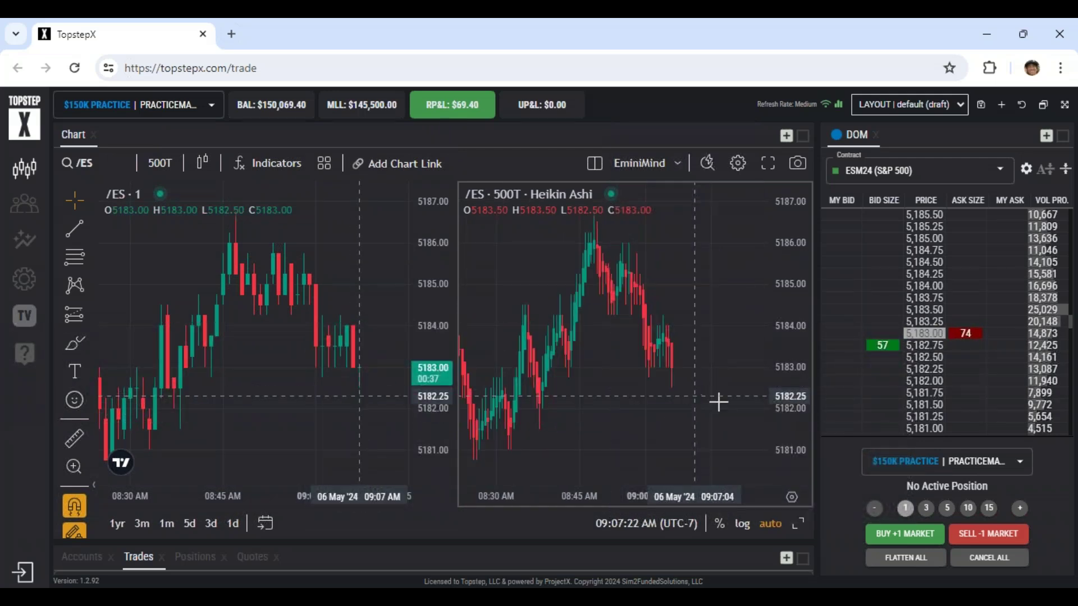
# Add a contract to the 5,180.50 sell stop, move it to about 5181.75, then remove it
pyautogui.scroll(-2, 941, 351)
pyautogui.scroll(-3, 943, 337)
pyautogui.scroll(2, 961, 320)
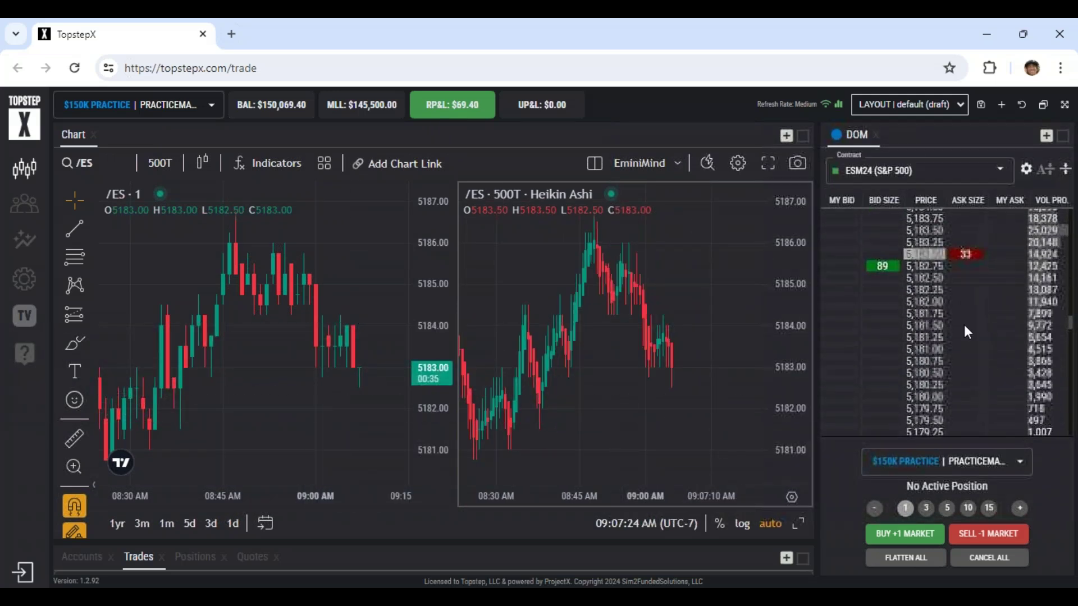
pyautogui.click(969, 374)
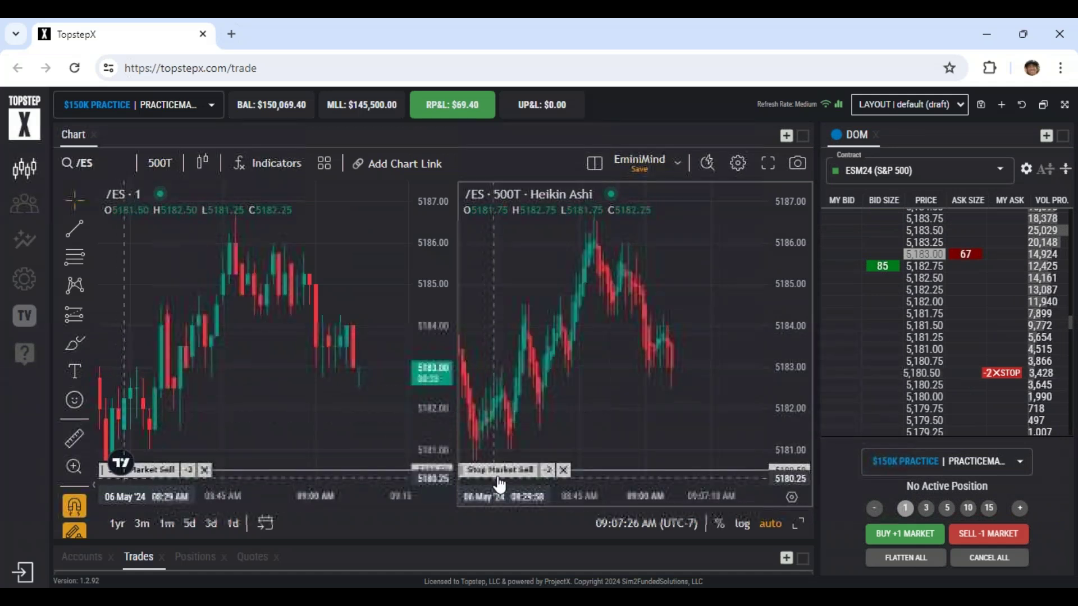
pyautogui.moveTo(502, 477); pyautogui.dragTo(555, 419)
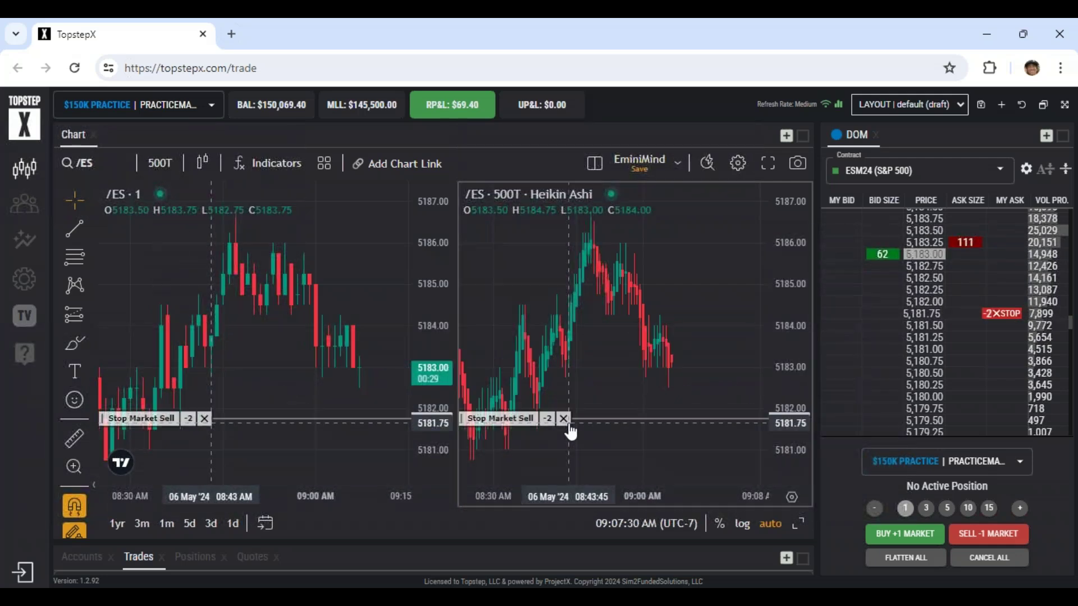
pyautogui.click(563, 418)
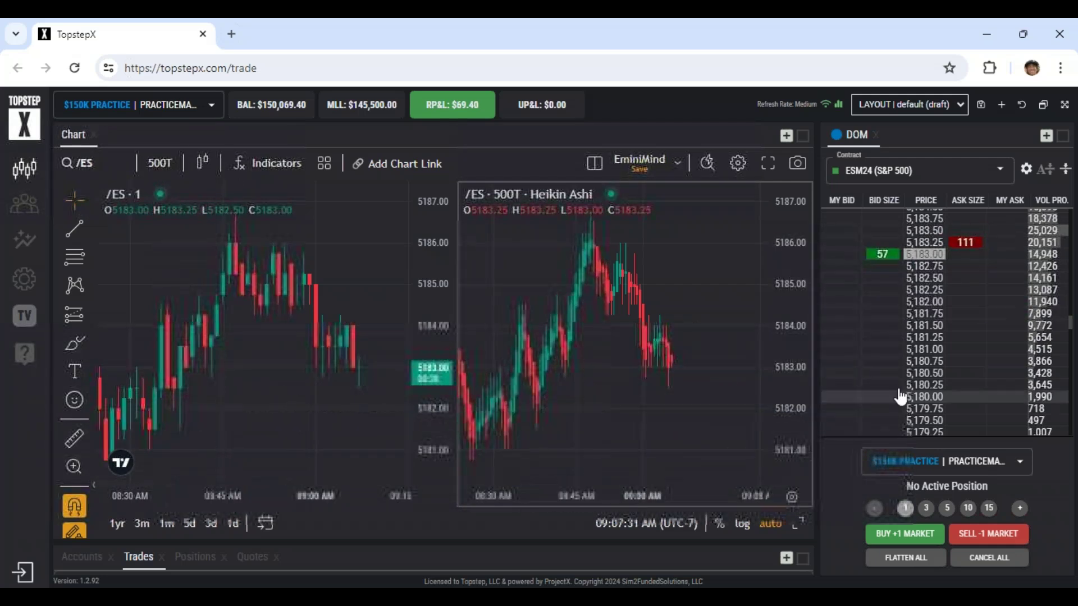
# Place and cancel one-lot stop sells at 5,181.00 and at 5,180.75
pyautogui.click(958, 356)
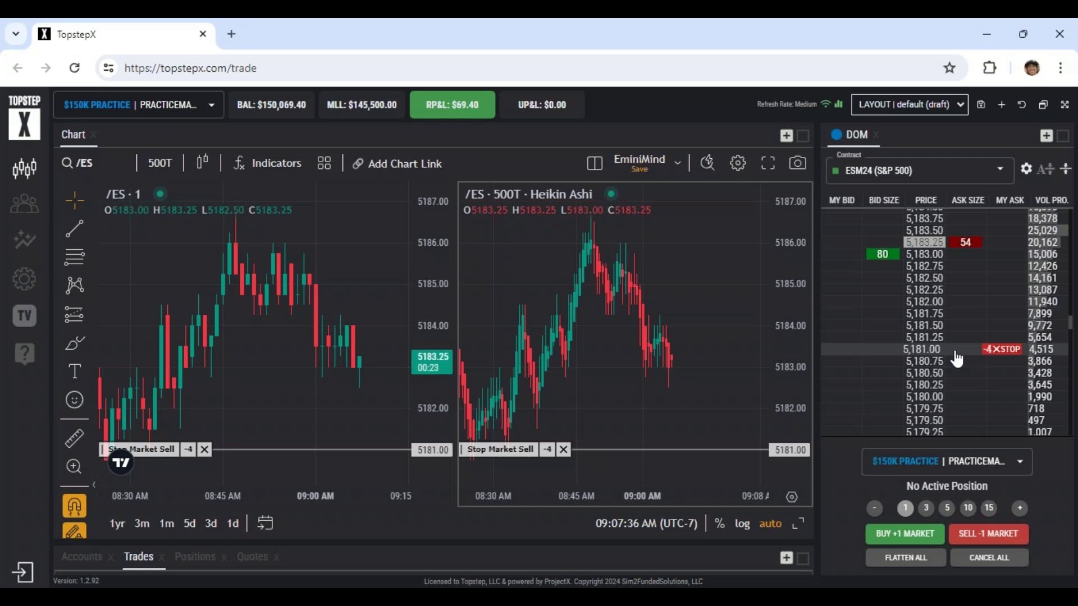
pyautogui.click(996, 350)
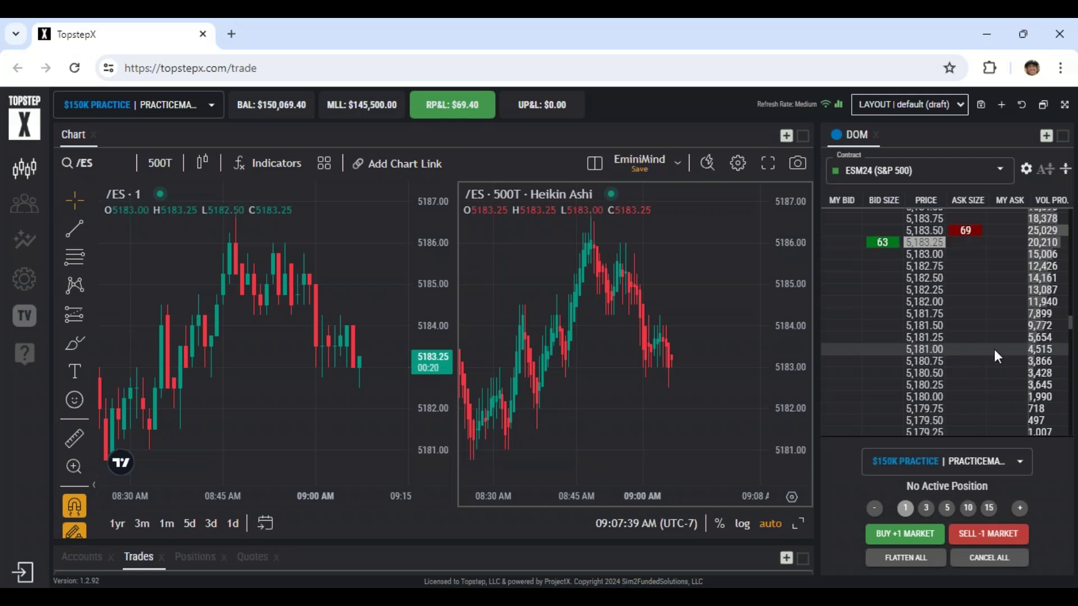
pyautogui.click(965, 362)
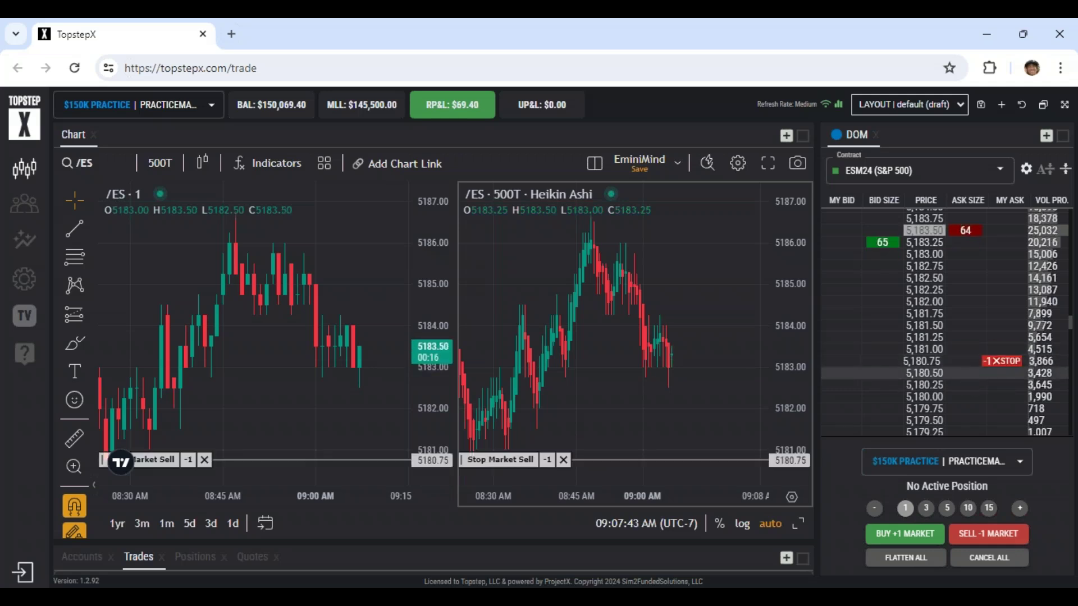
pyautogui.click(993, 362)
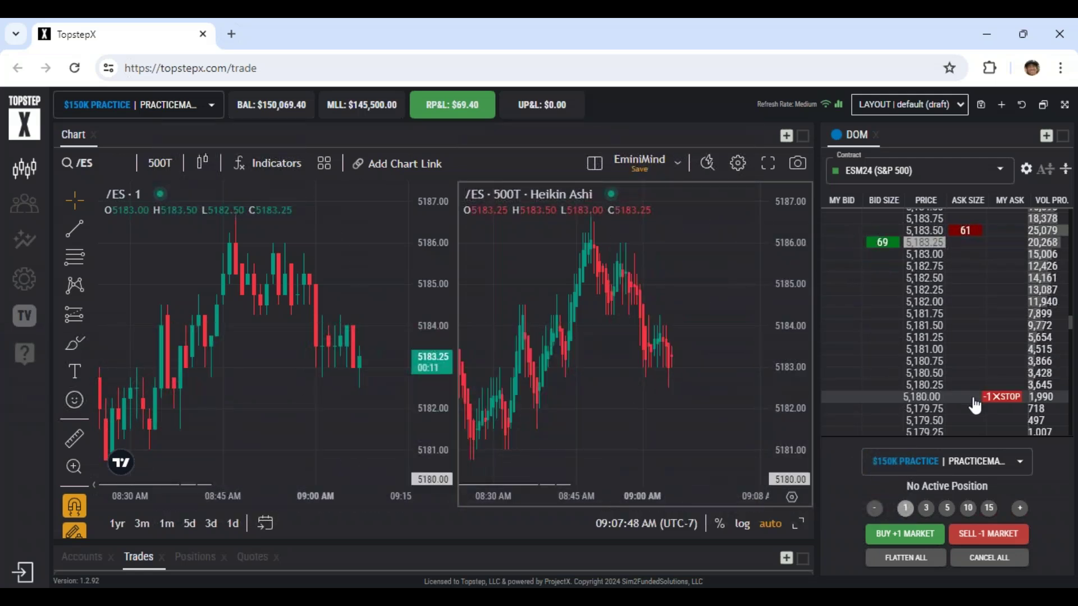
# Raise a stop sell to 5182.25, remove it, and open Risk Settings showing the $100 bracket
pyautogui.scroll(-3, 665, 421)
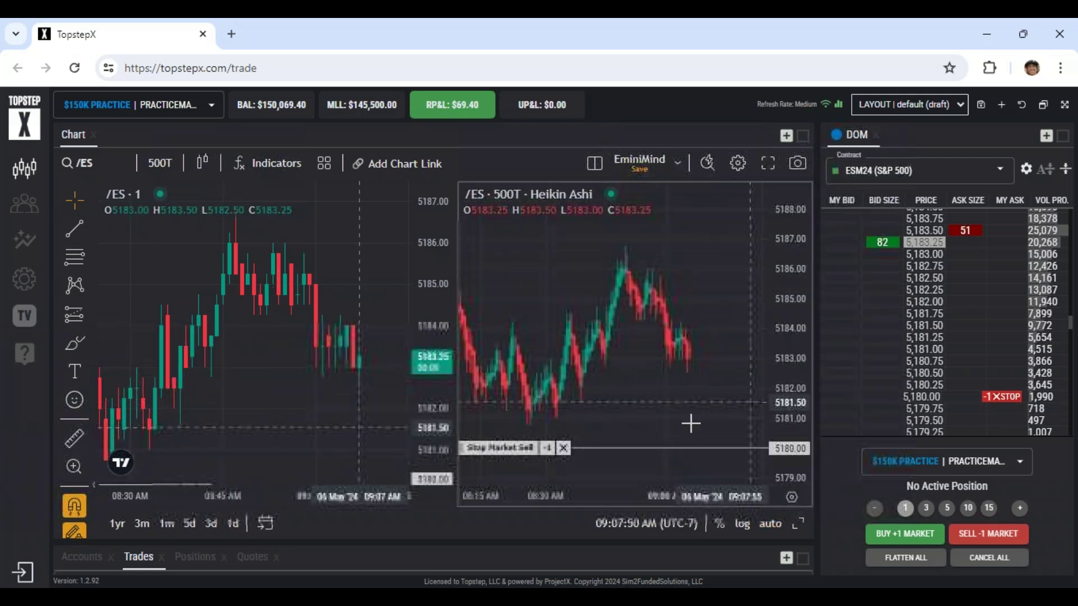
pyautogui.moveTo(557, 448); pyautogui.dragTo(559, 411)
pyautogui.click(1001, 337)
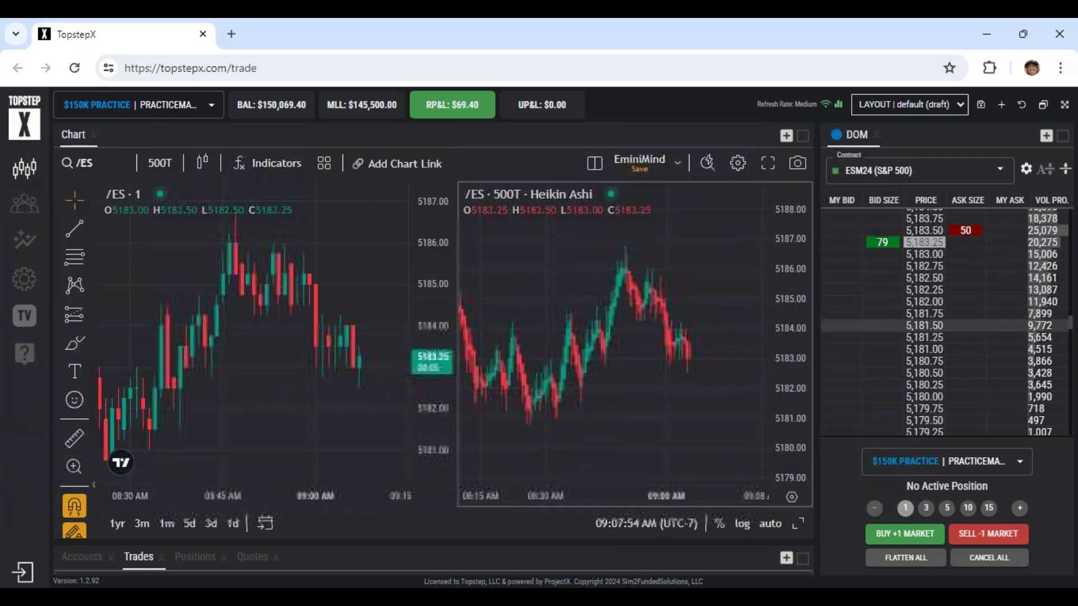
pyautogui.scroll(3, 890, 377)
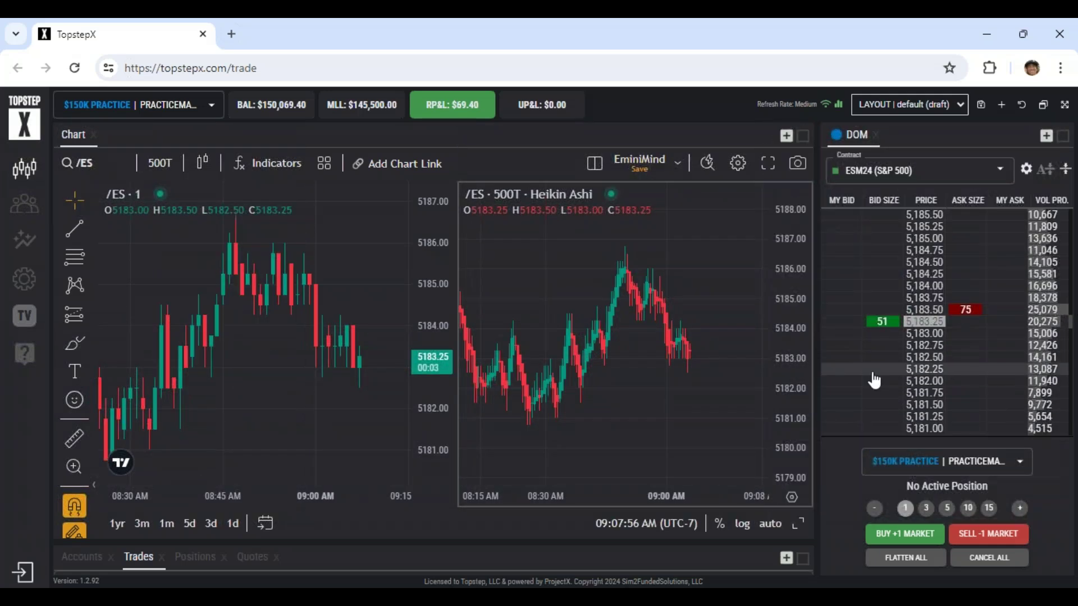
pyautogui.click(25, 287)
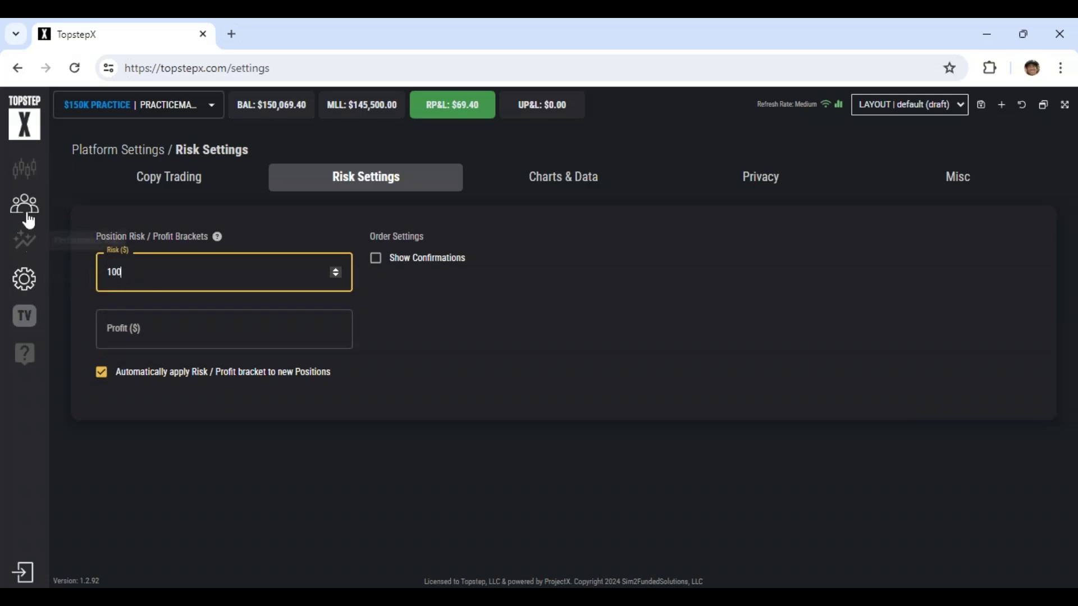
# Go back from Risk Settings to the trade page with the /ES charts and ESM24 DOM
pyautogui.click(24, 168)
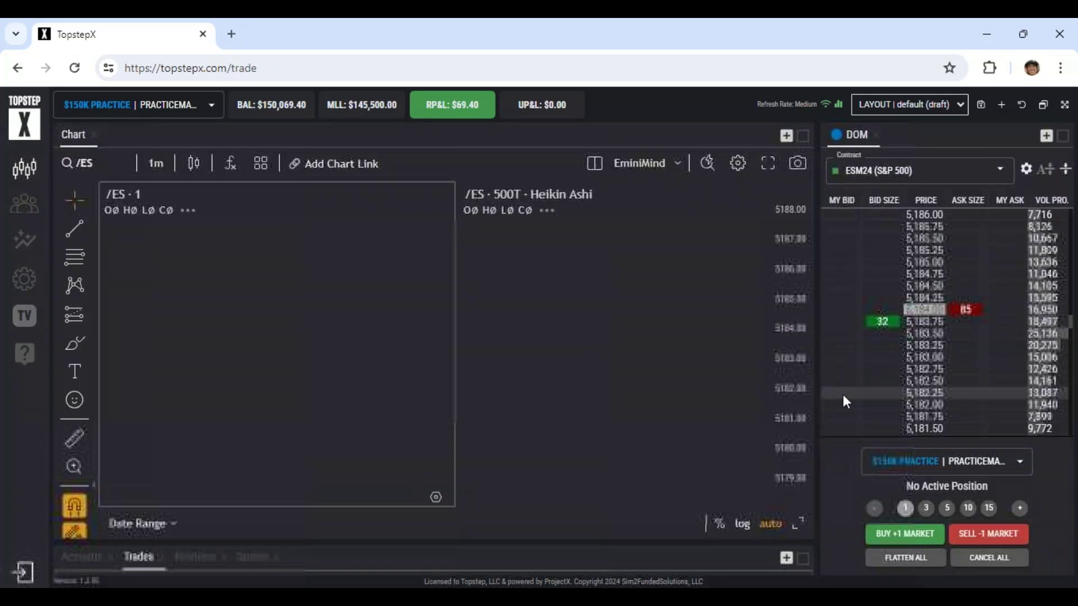
# Buy one /ES at 5183.50, set a 5182.50 stop and a target near 5183.75, then flatten
pyautogui.click(883, 346)
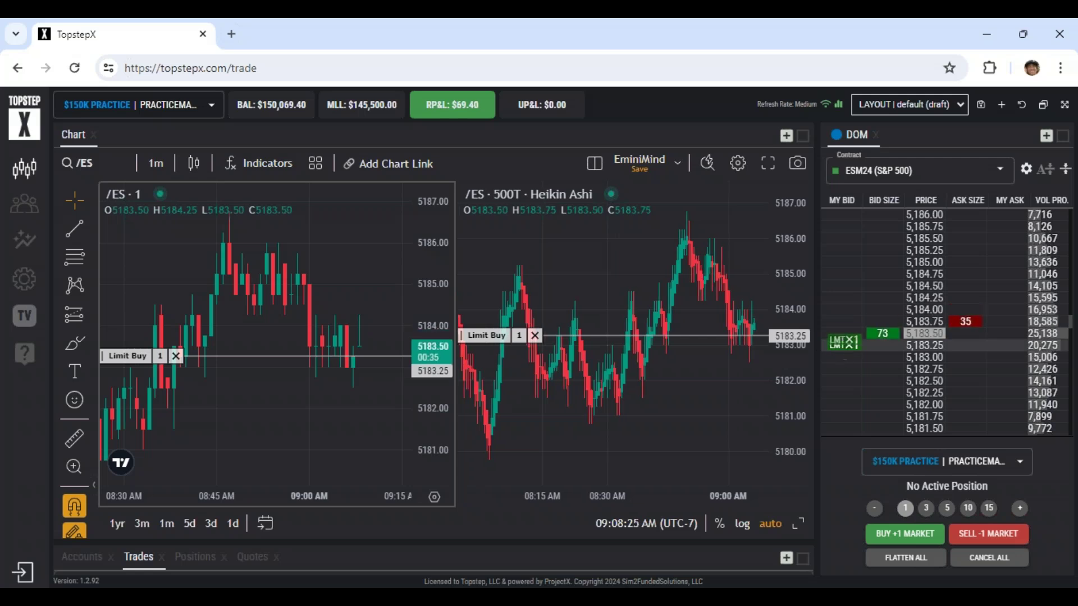
pyautogui.moveTo(844, 345); pyautogui.dragTo(843, 333)
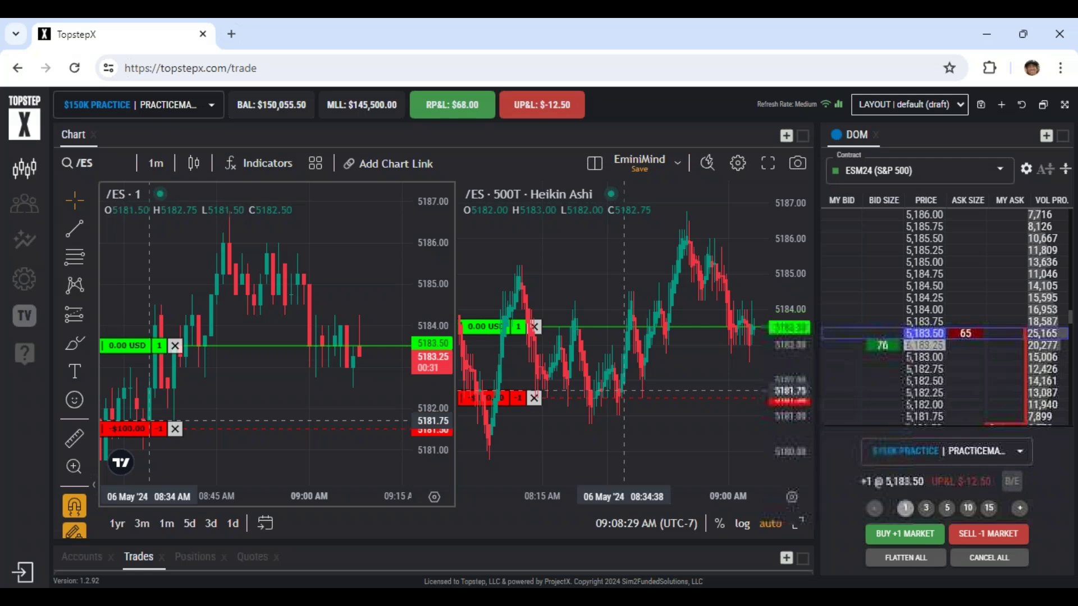
pyautogui.click(534, 398)
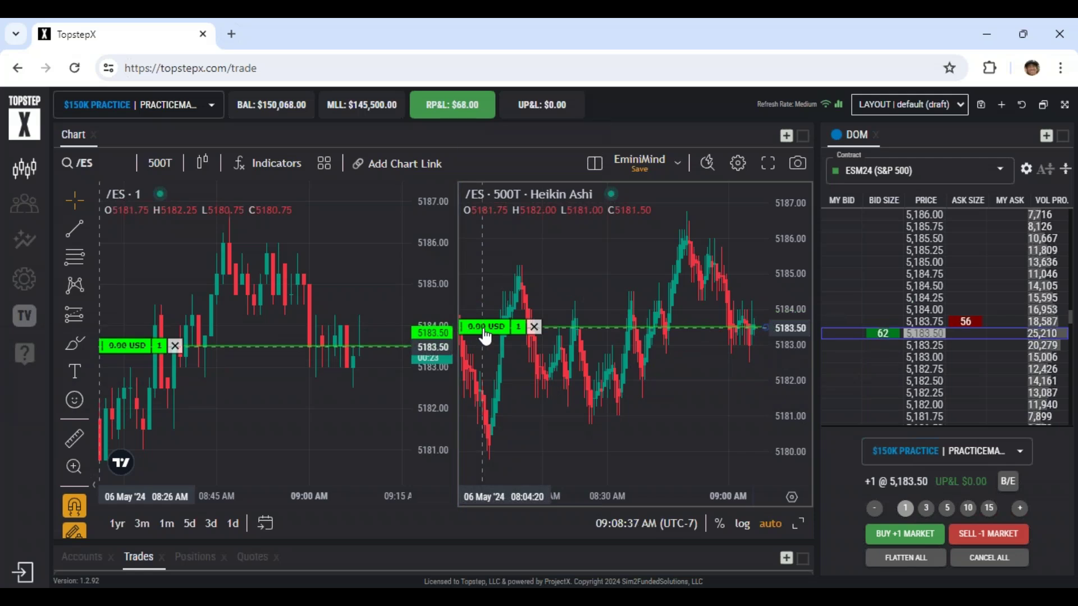
pyautogui.moveTo(482, 335); pyautogui.dragTo(529, 380)
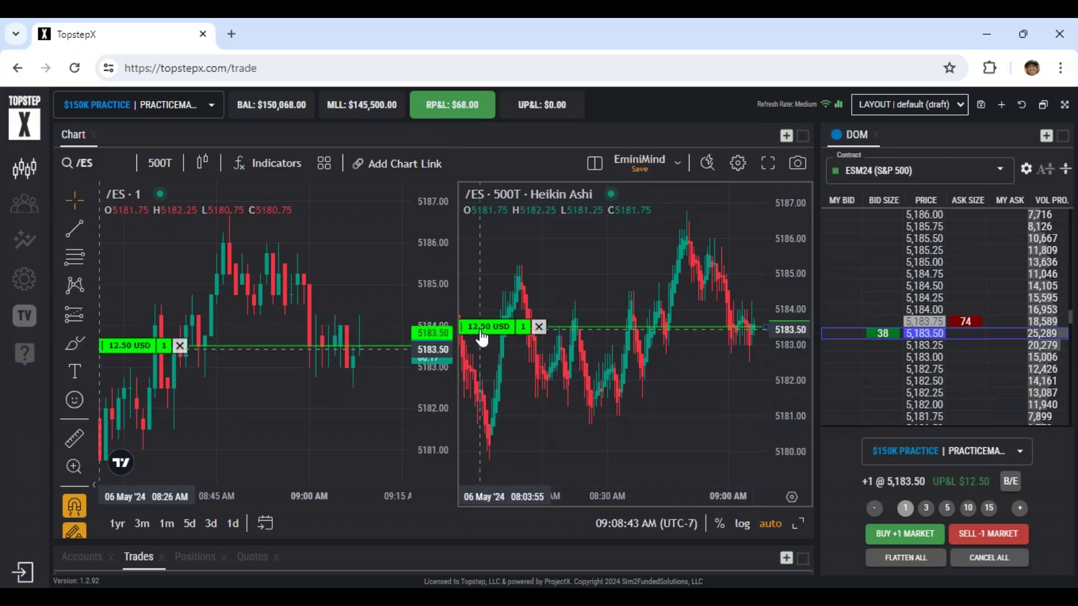
pyautogui.moveTo(481, 338); pyautogui.dragTo(501, 257)
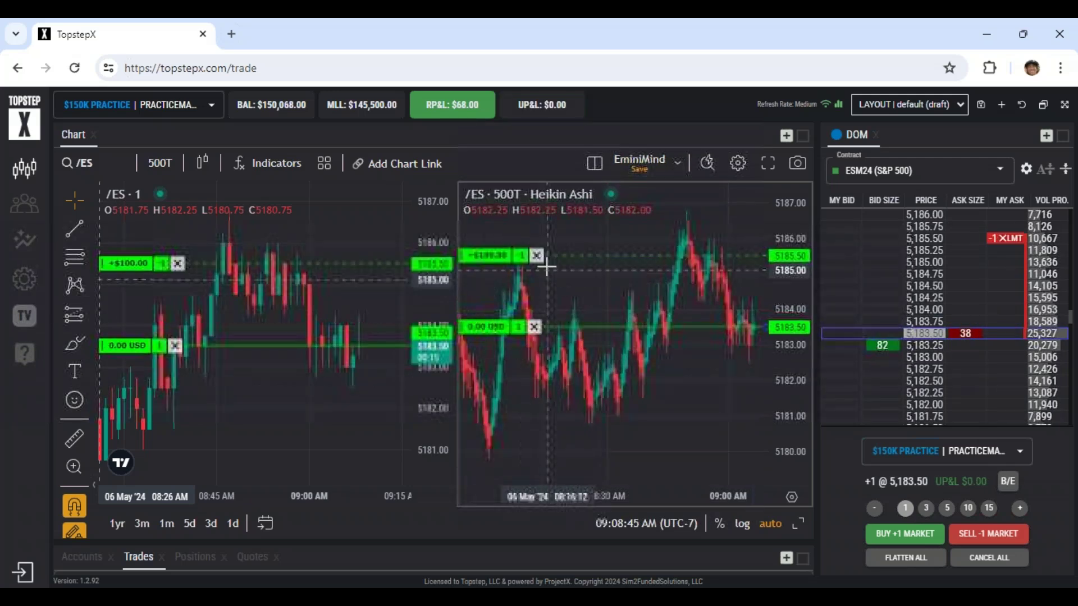
pyautogui.moveTo(488, 258); pyautogui.dragTo(482, 318)
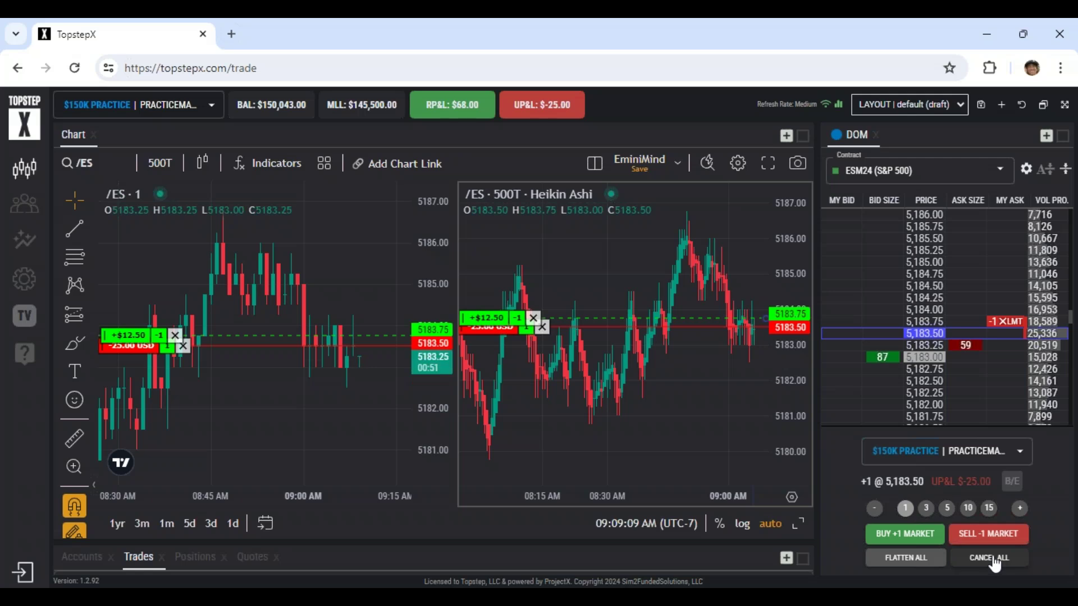
pyautogui.click(902, 558)
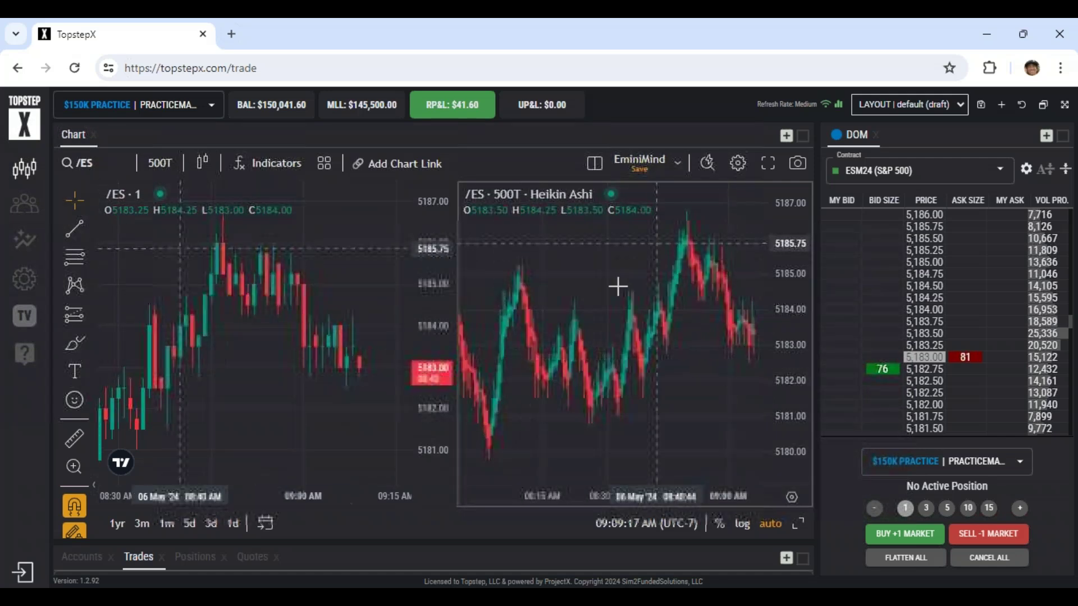
# Zoom the Heikin Ashi chart, browse its Symbol and Status line settings, cancel, and switch to thinkorswim
pyautogui.scroll(3, 640, 314)
pyautogui.scroll(2, 664, 352)
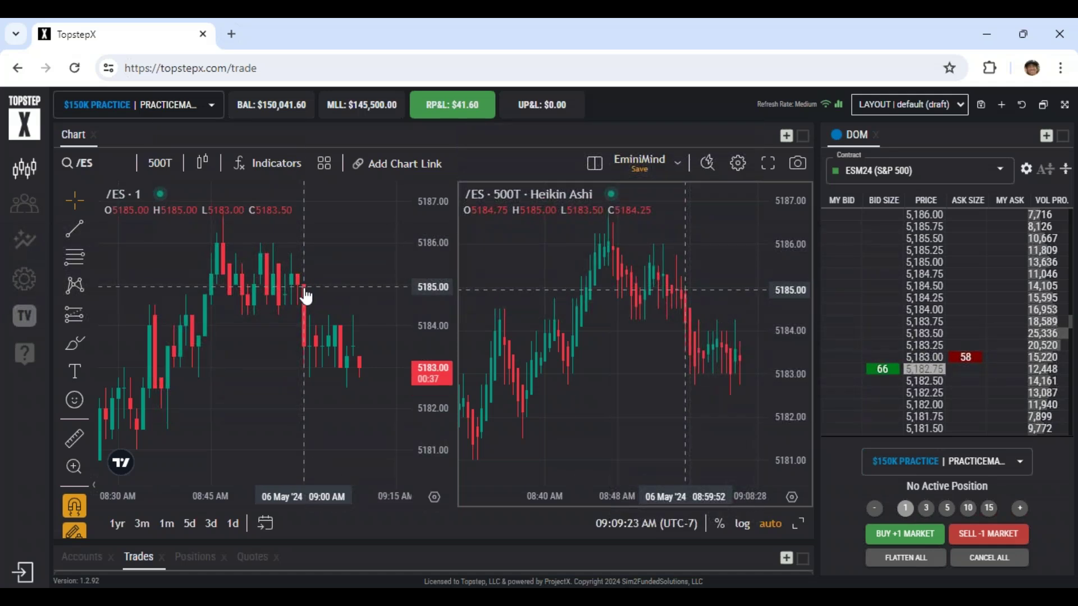
pyautogui.click(739, 166)
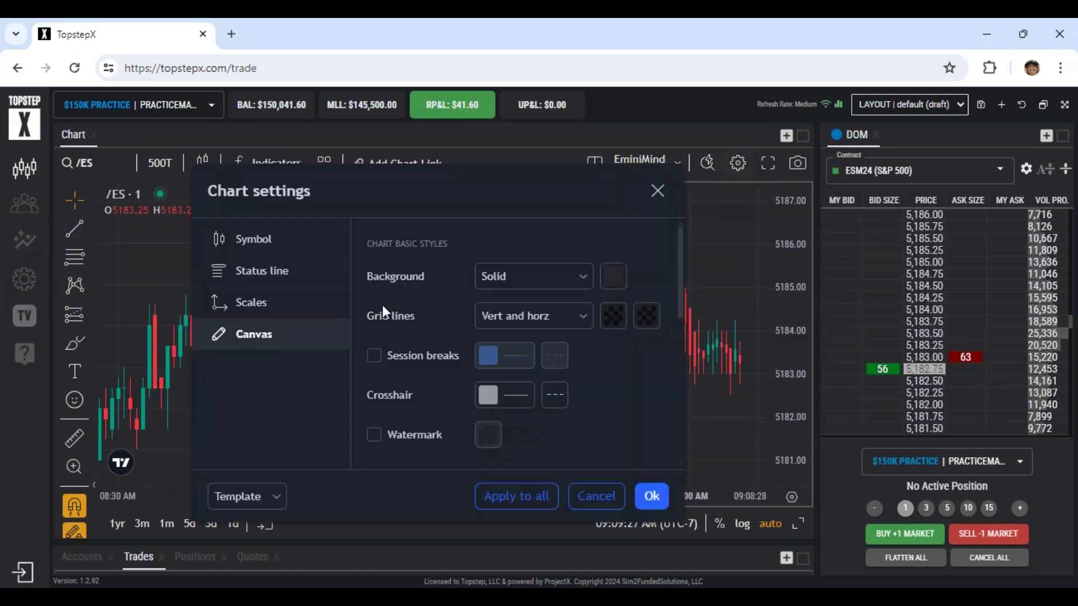
pyautogui.click(289, 251)
pyautogui.scroll(-1, 429, 342)
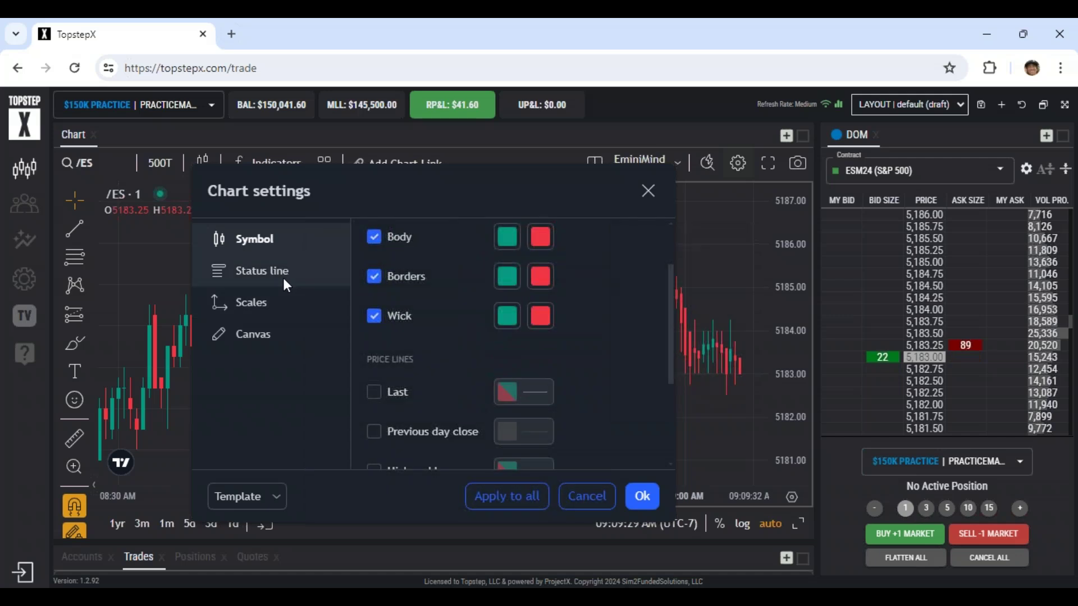
pyautogui.click(283, 275)
pyautogui.scroll(-1, 410, 337)
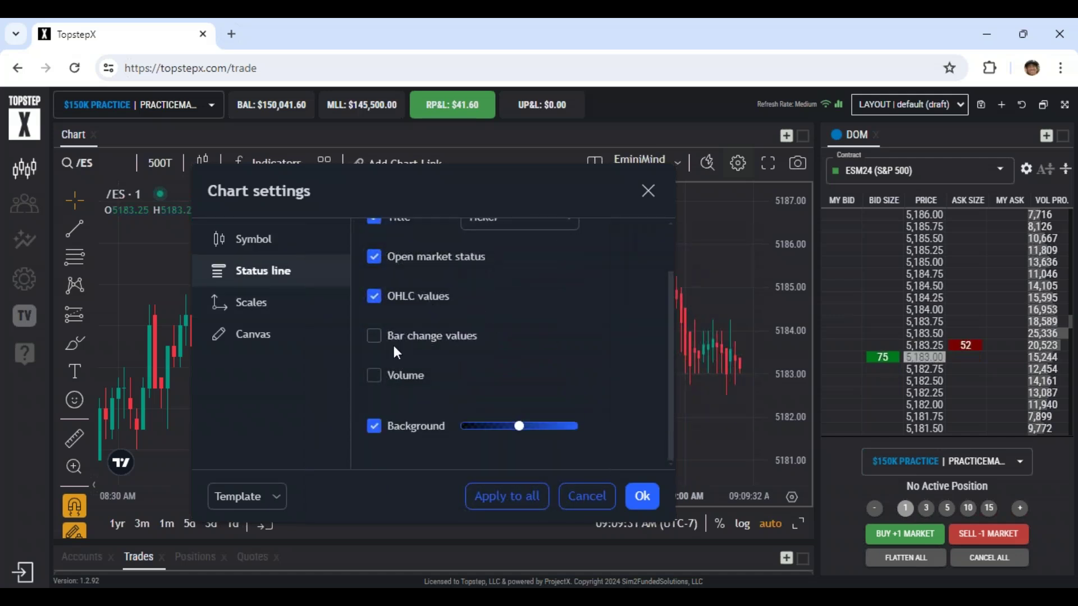
pyautogui.scroll(1, 402, 255)
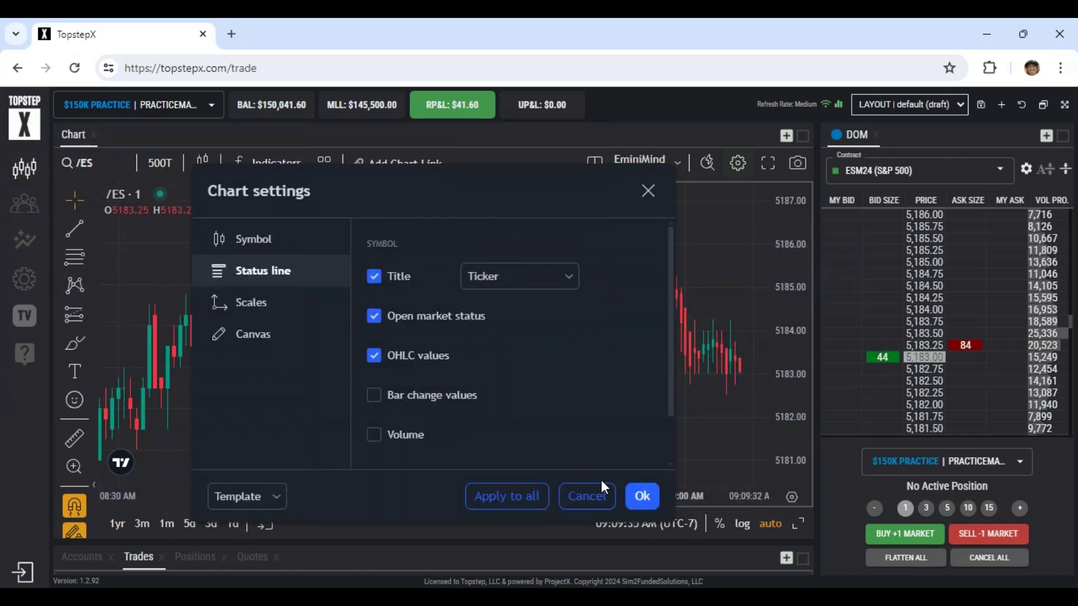
pyautogui.click(640, 497)
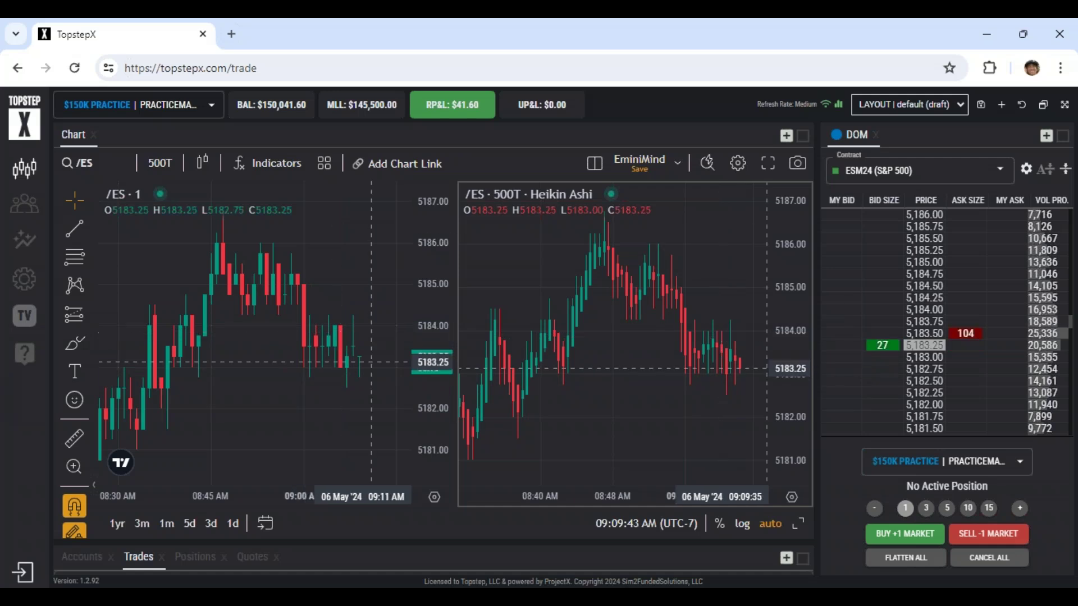
pyautogui.moveTo(594, 596)
pyautogui.click(593, 524)
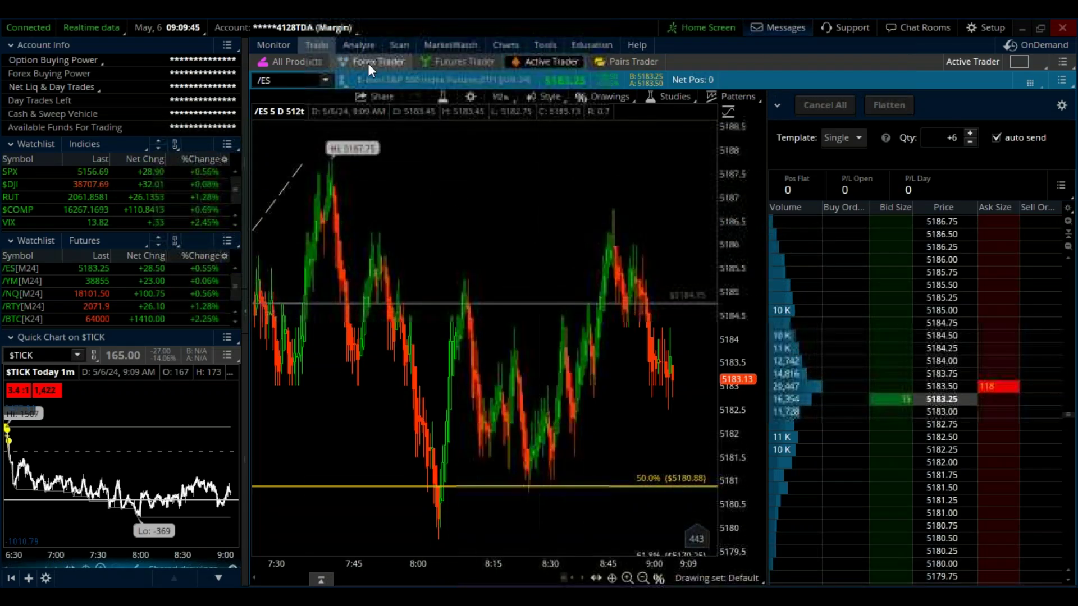
# Set thinkorswim's left /ES chart to 1 day, 1 minute, then bring TopstepX back to front
pyautogui.click(507, 45)
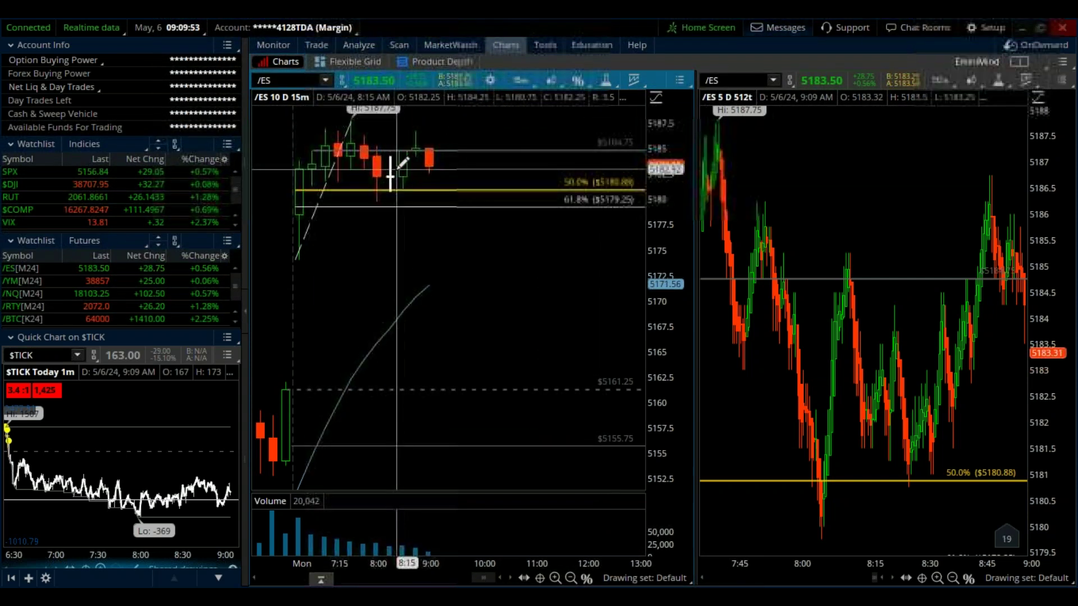
pyautogui.click(522, 82)
pyautogui.click(481, 167)
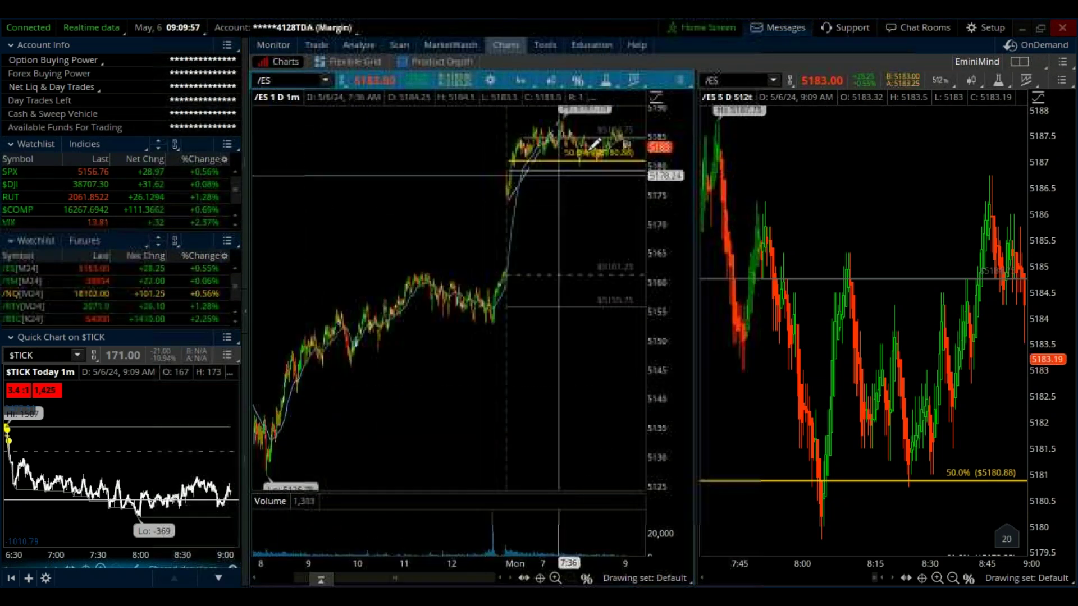
pyautogui.scroll(4, 590, 147)
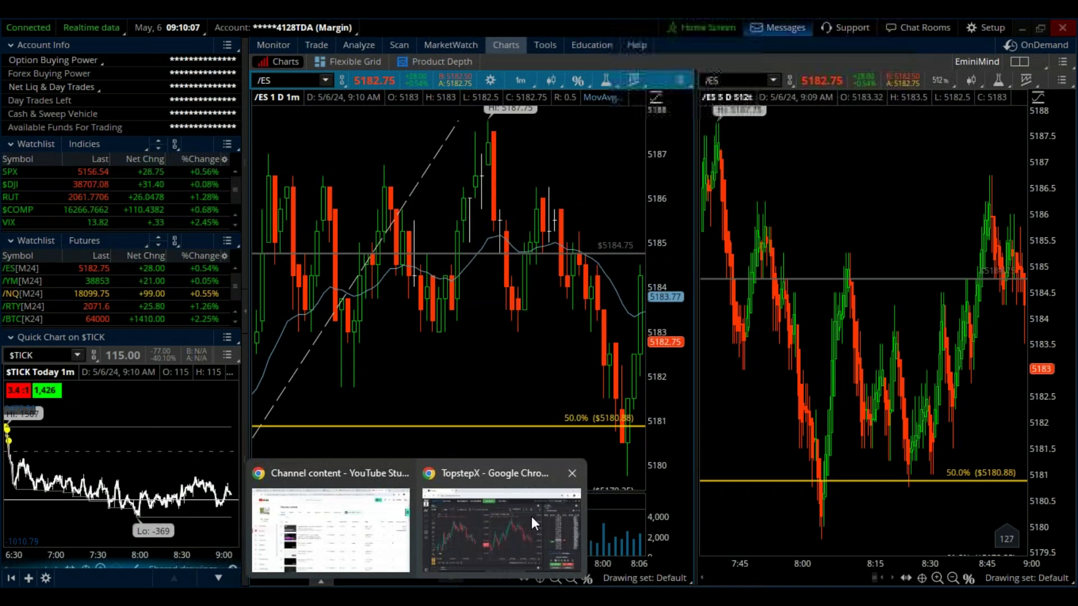
pyautogui.click(531, 517)
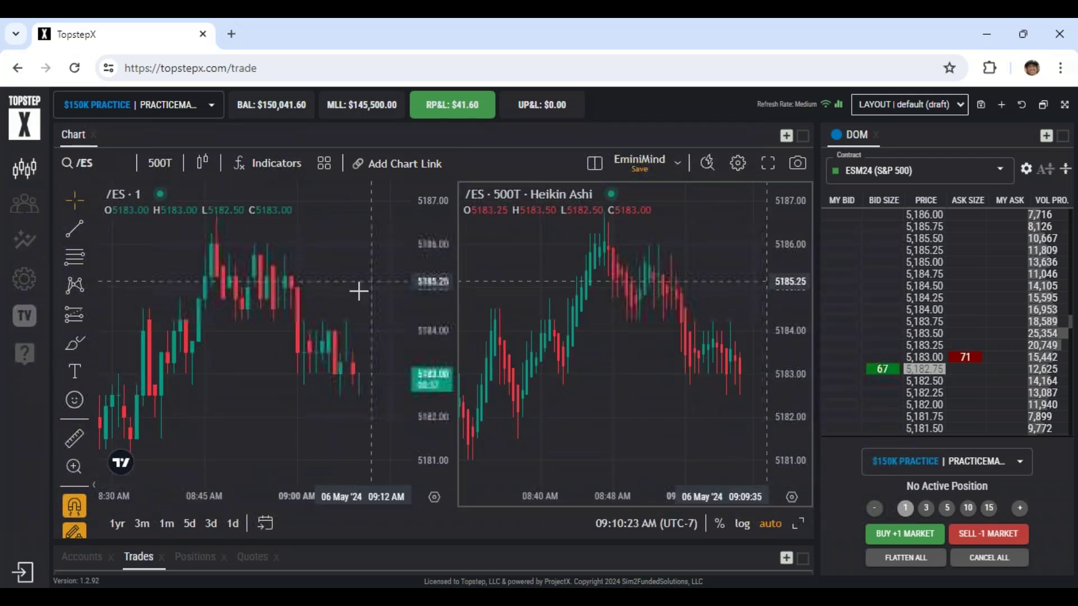
# Draw a Fib Retracement from the 5181.50 low to the 5185.50 high and open its settings
pyautogui.click(74, 259)
pyautogui.click(178, 189)
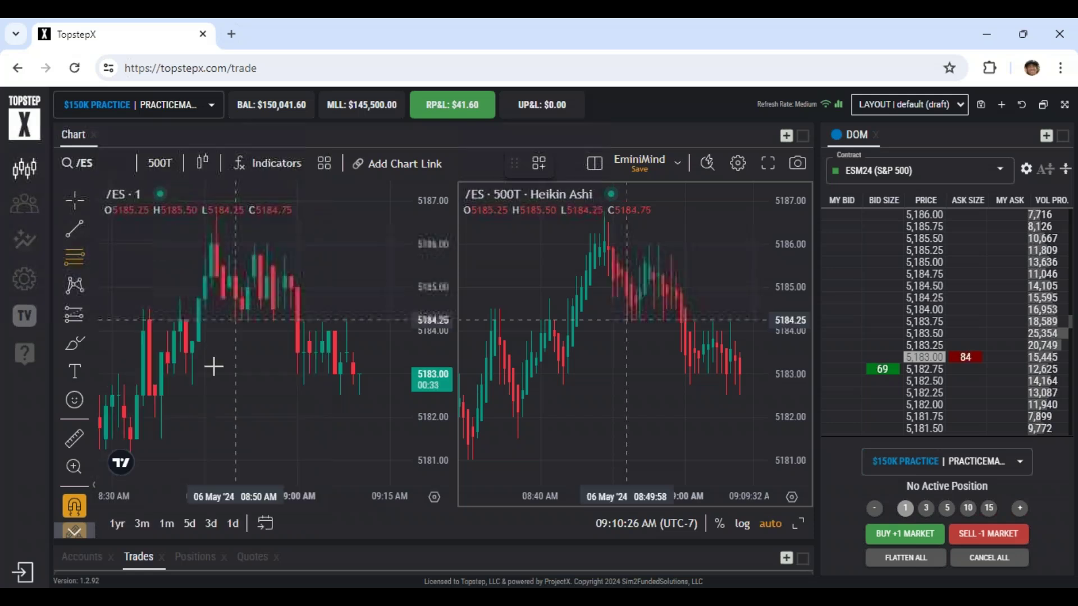
pyautogui.click(161, 438)
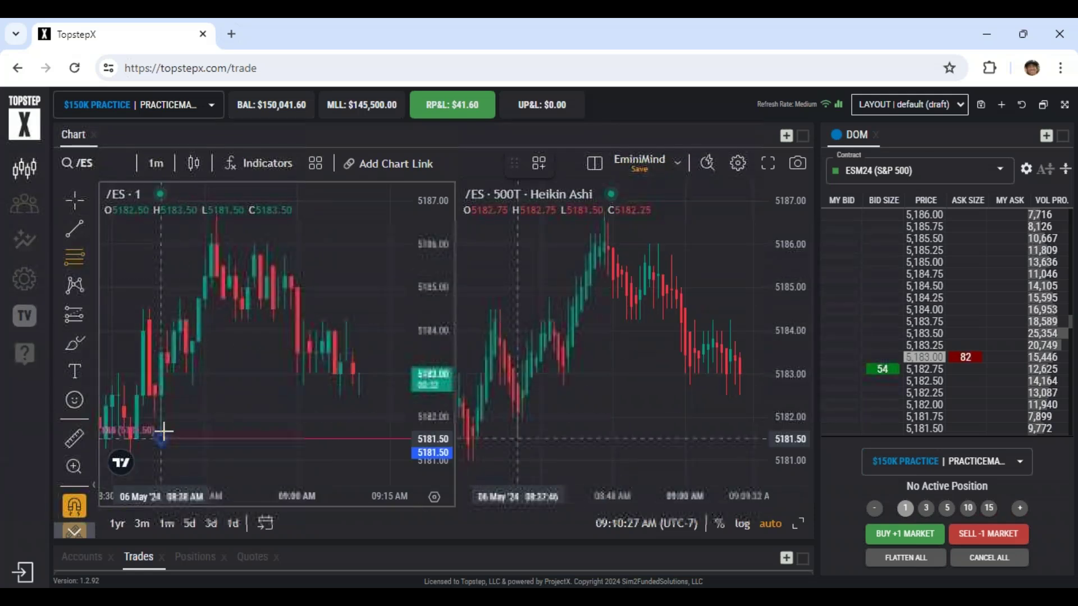
pyautogui.click(223, 243)
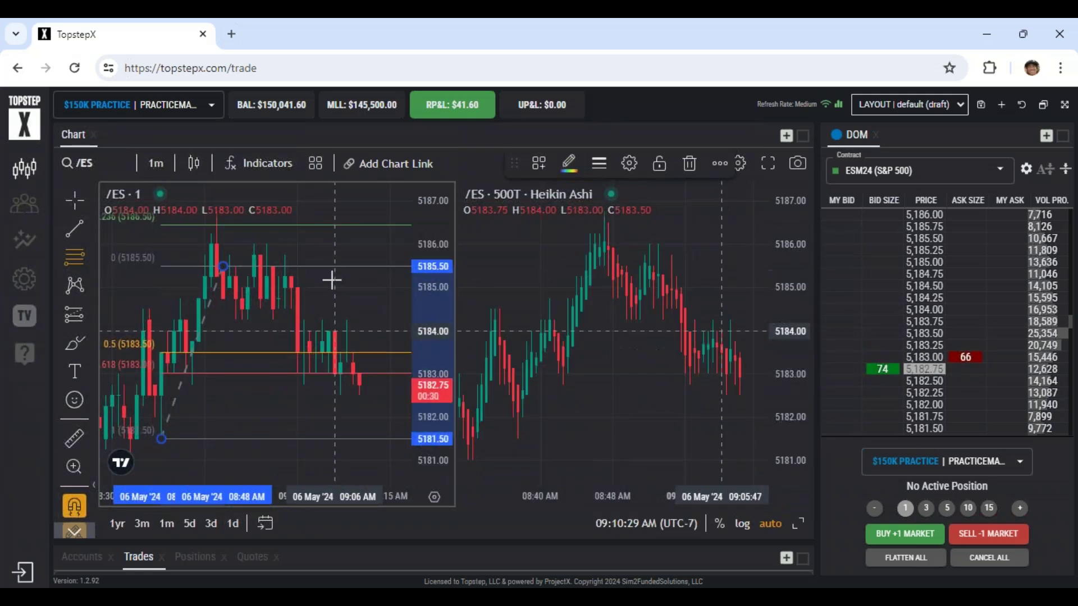
pyautogui.click(232, 352)
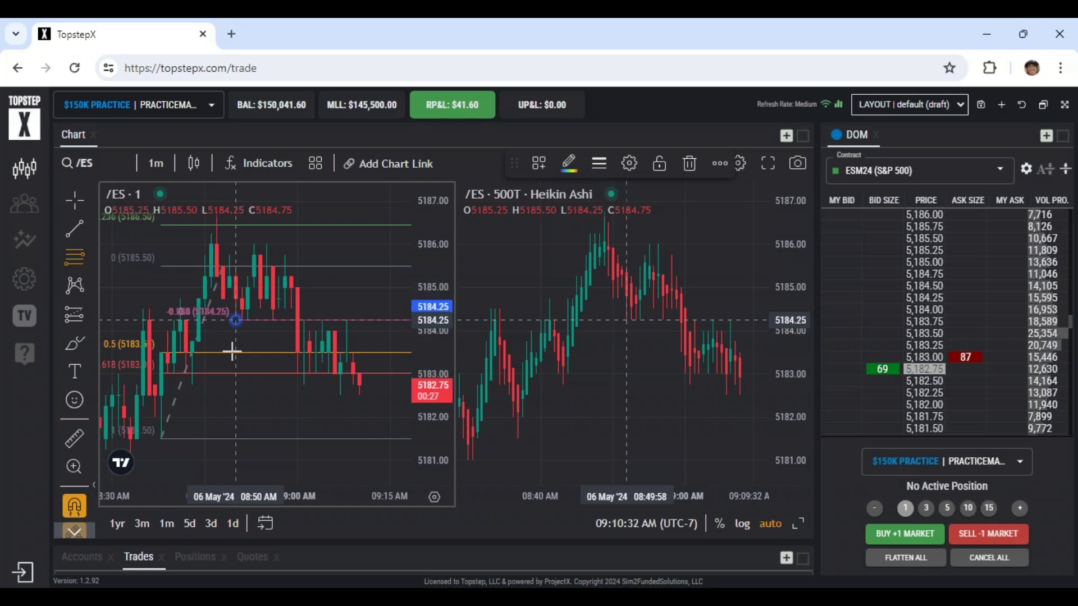
pyautogui.rightClick(228, 351)
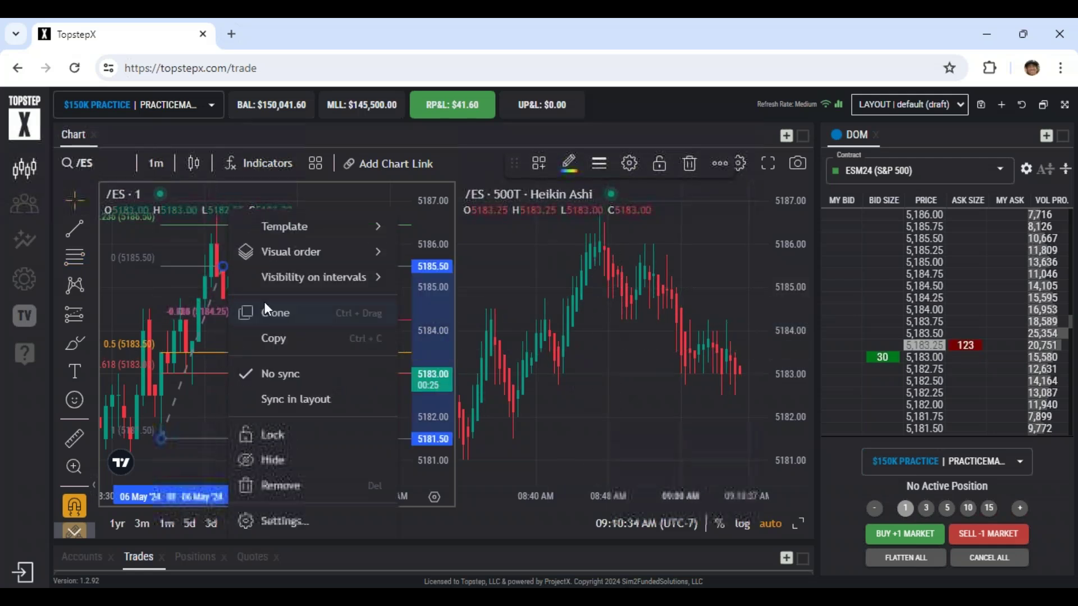
pyautogui.moveTo(279, 228)
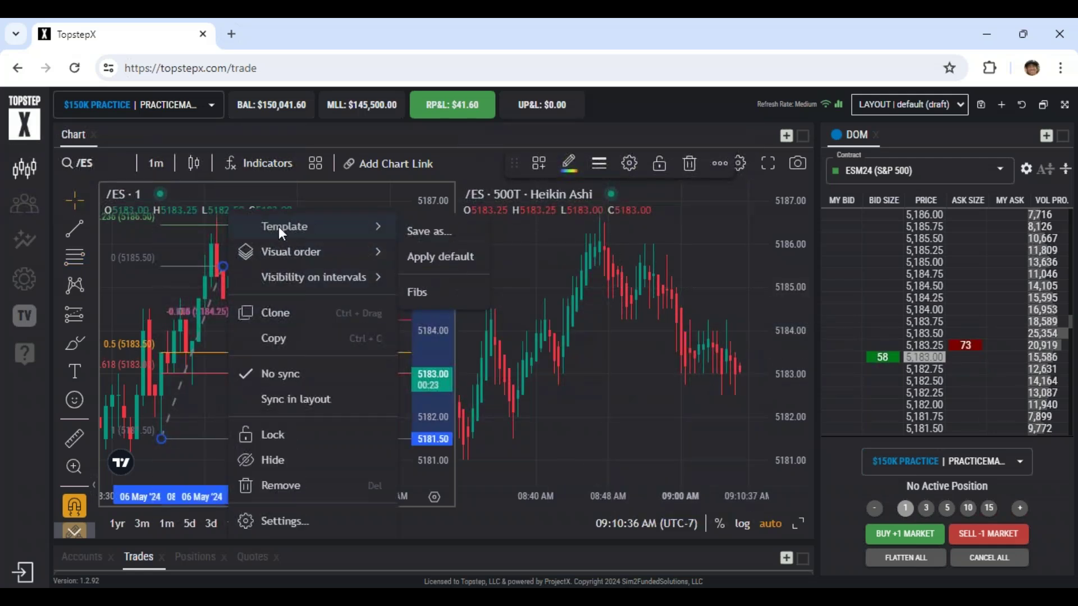
pyautogui.click(264, 520)
# Review and close the Fib Retracement settings, then check the chart layout options
pyautogui.scroll(-3, 390, 335)
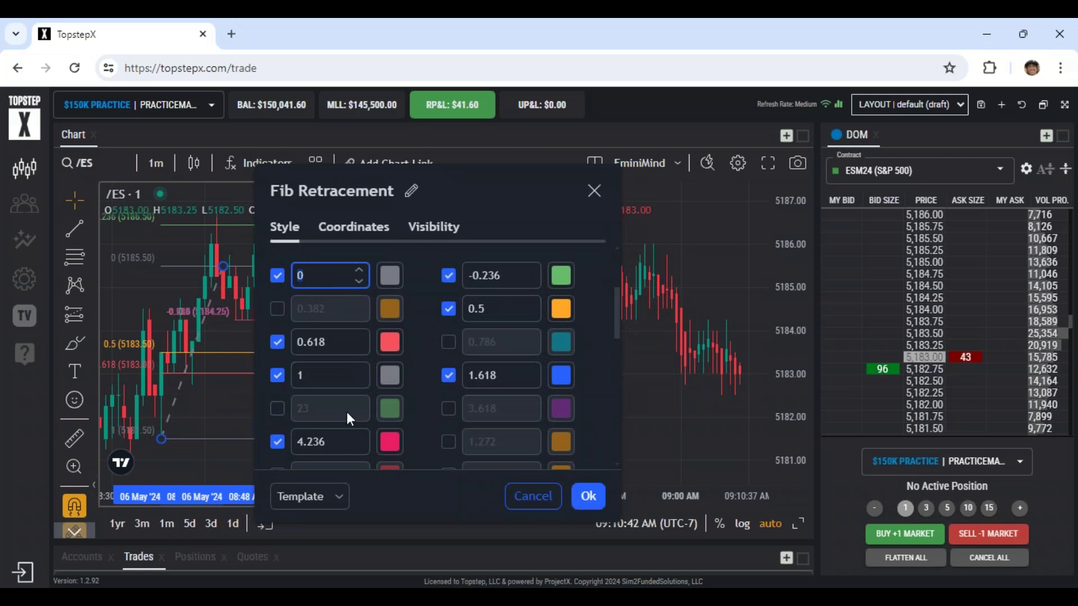
pyautogui.scroll(-8, 396, 301)
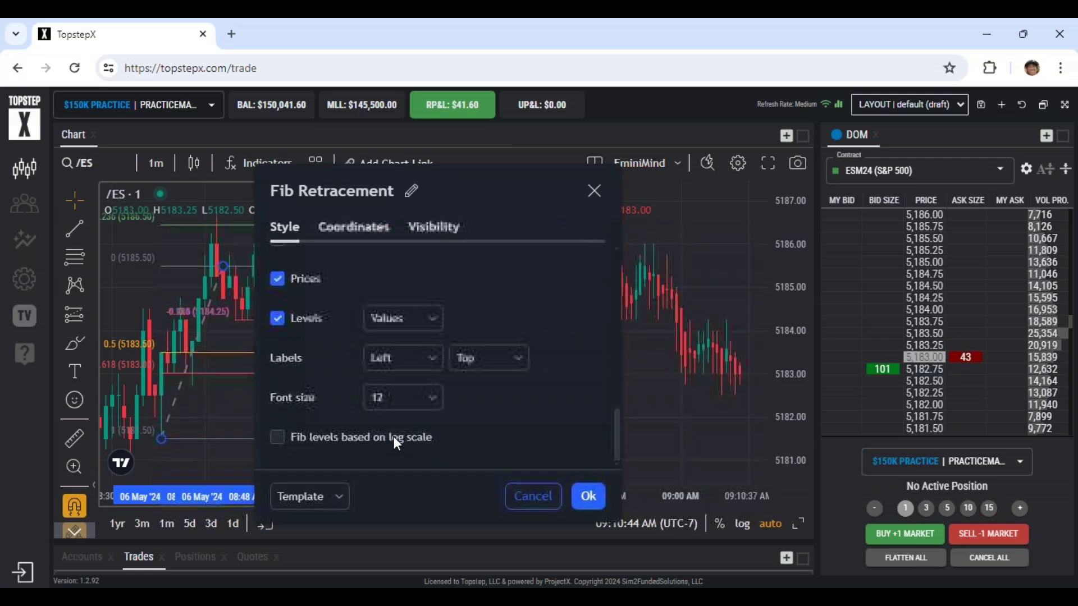
pyautogui.scroll(10, 397, 393)
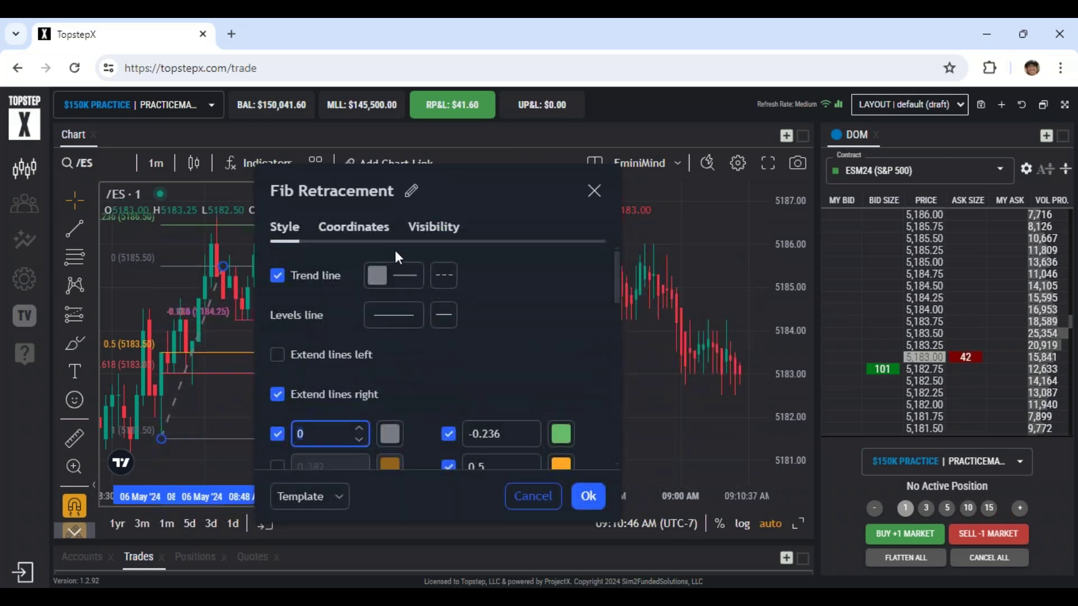
pyautogui.click(594, 190)
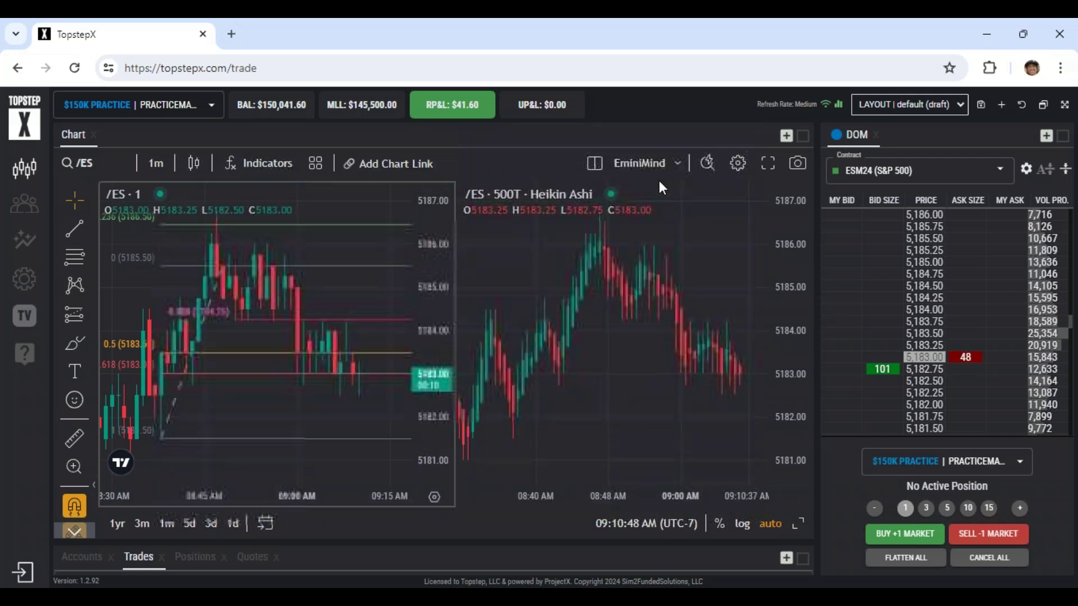
pyautogui.click(677, 164)
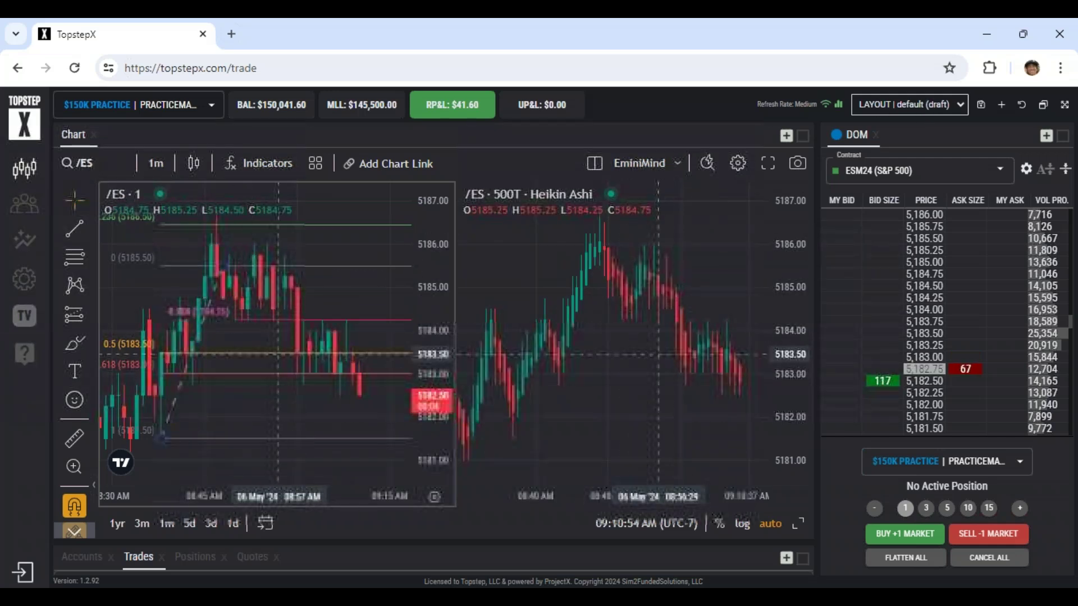
# Undo an accidental second retracement and remove the Fib retracement from the left /ES chart
pyautogui.click(240, 378)
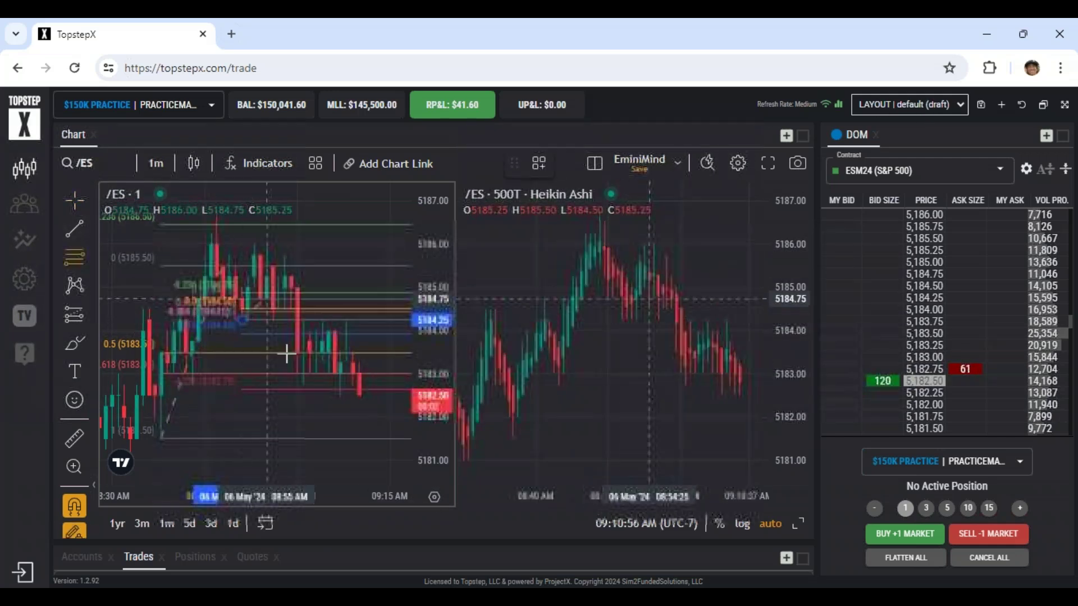
pyautogui.press('Delete')
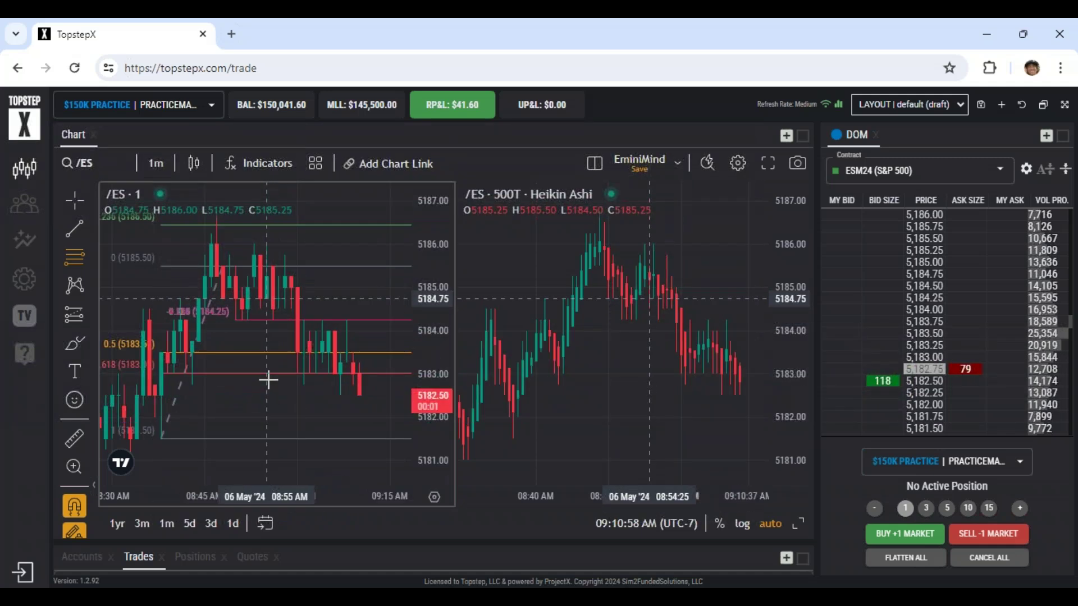
pyautogui.rightClick(273, 374)
pyautogui.click(307, 478)
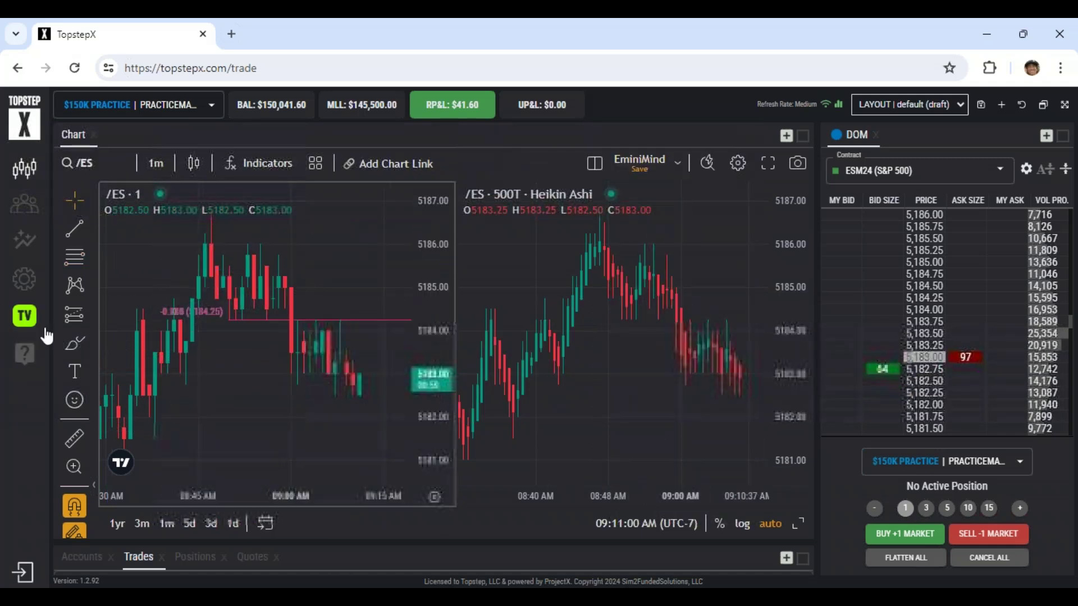
pyautogui.scroll(-3, 72, 330)
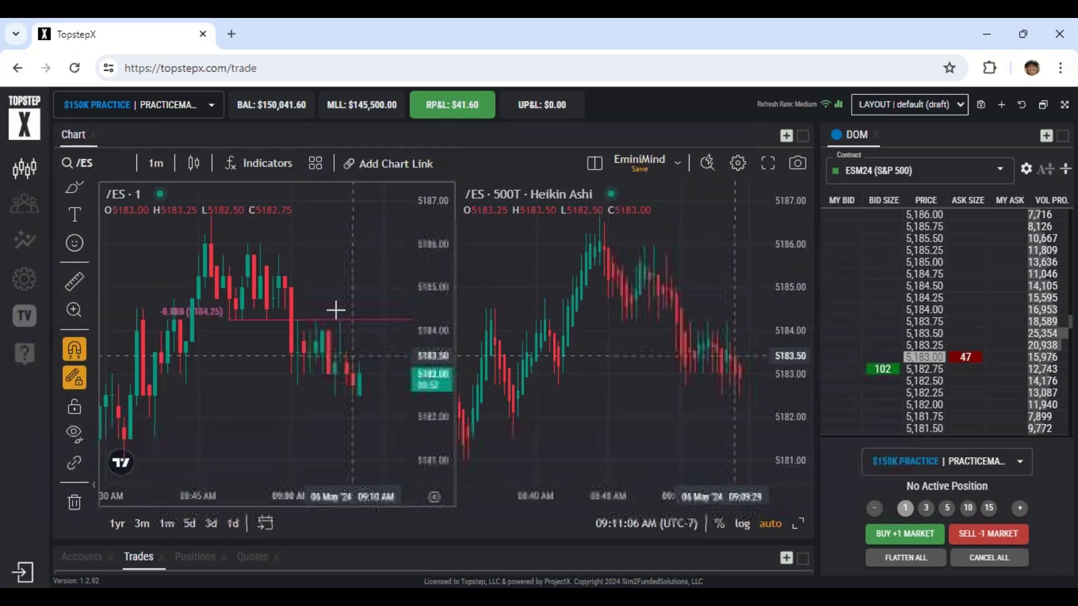
# Hide the leftover horizontal line at 5184.25 and bring thinkorswim back to the front
pyautogui.rightClick(358, 320)
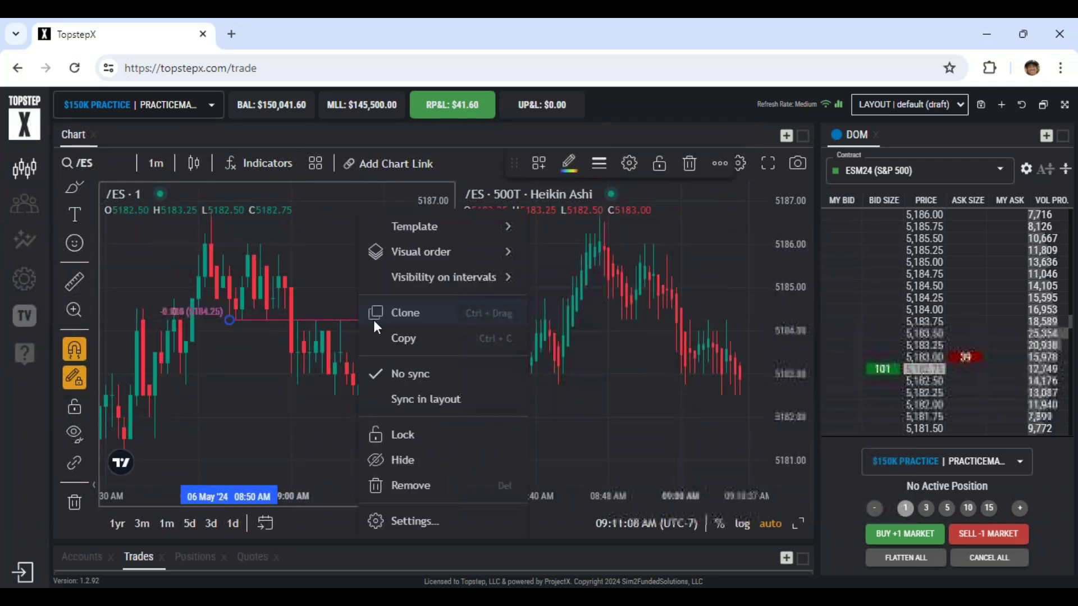
pyautogui.click(423, 464)
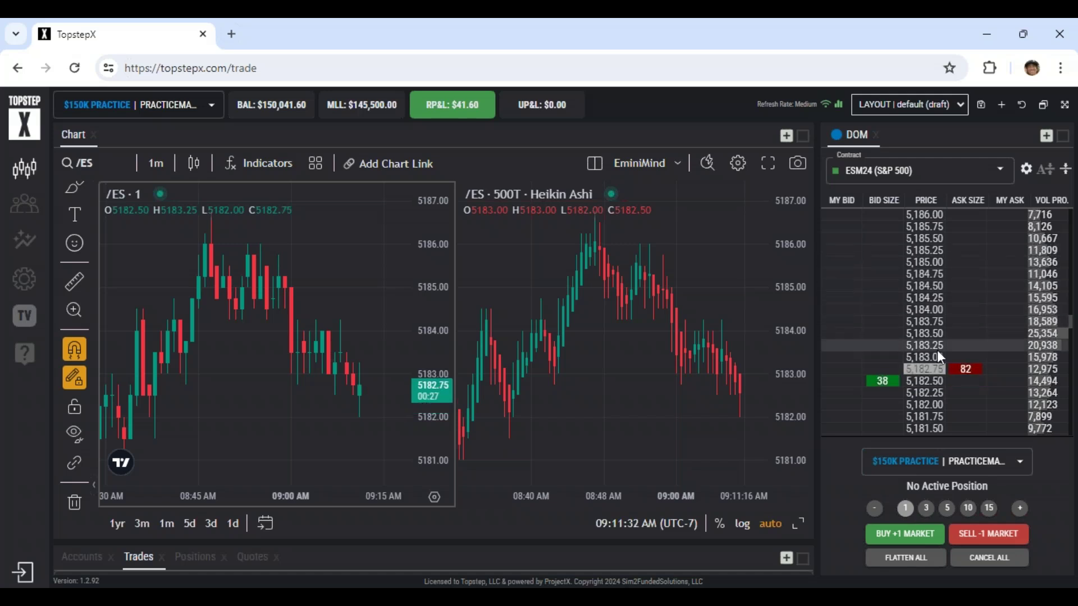
pyautogui.scroll(-3, 923, 317)
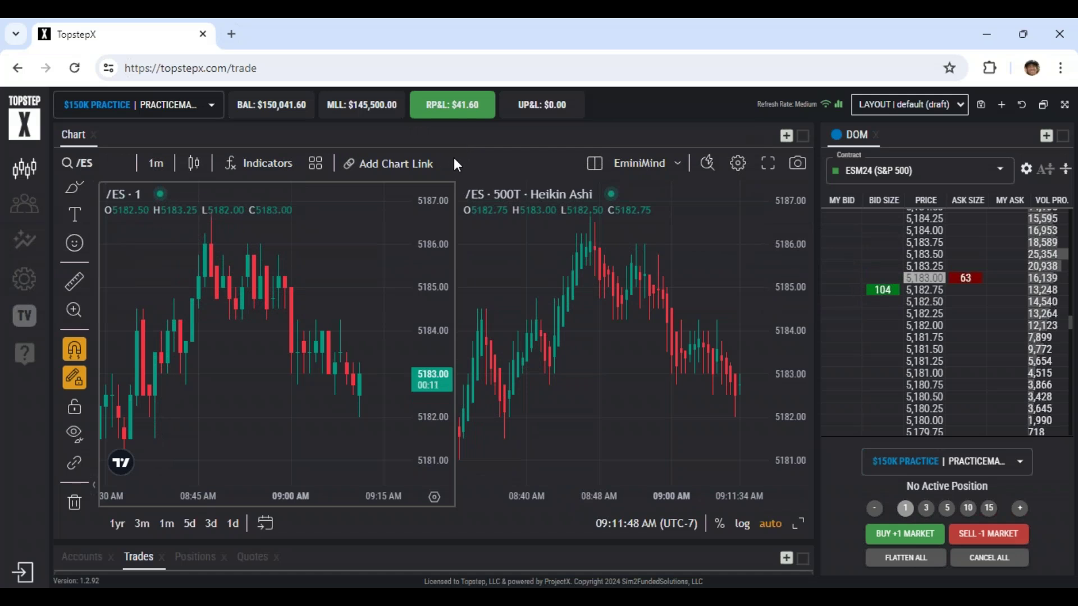
pyautogui.click(660, 522)
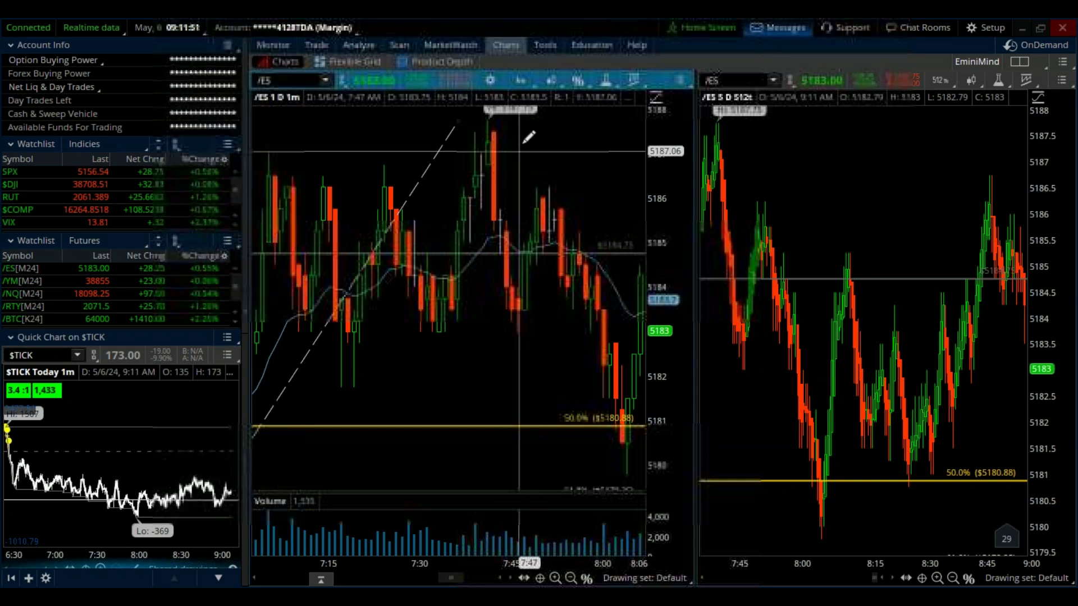
# Set the left thinkorswim /ES chart to 5 days of 5-minute bars
pyautogui.click(522, 83)
pyautogui.click(486, 182)
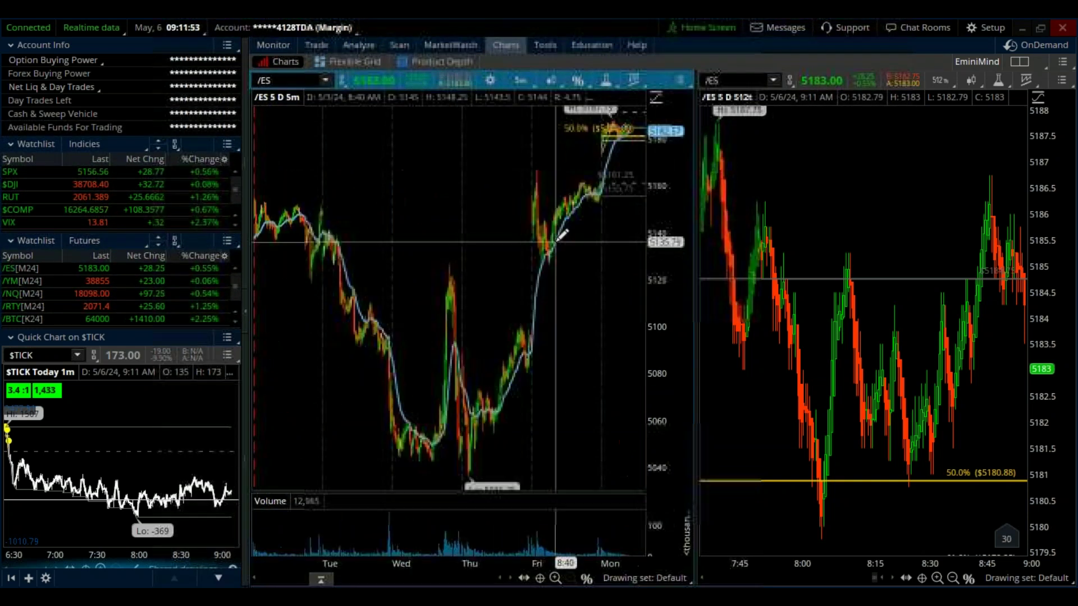
pyautogui.scroll(10, 594, 173)
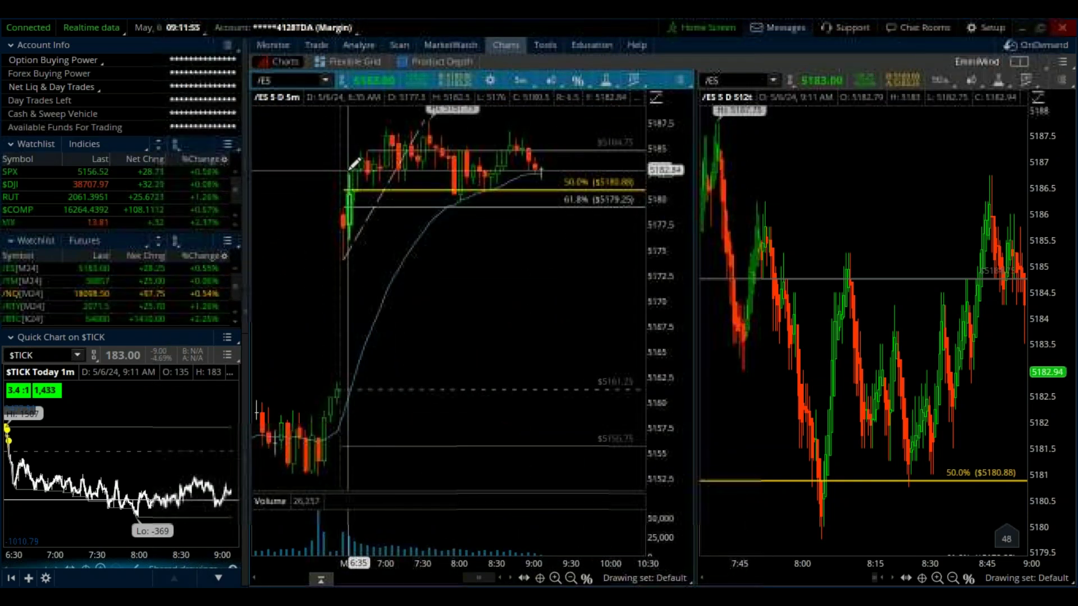
# Zoom the left chart into a chosen time range with 5172–5190 fitting, then switch to TopstepX
pyautogui.moveTo(350, 166); pyautogui.dragTo(622, 153)
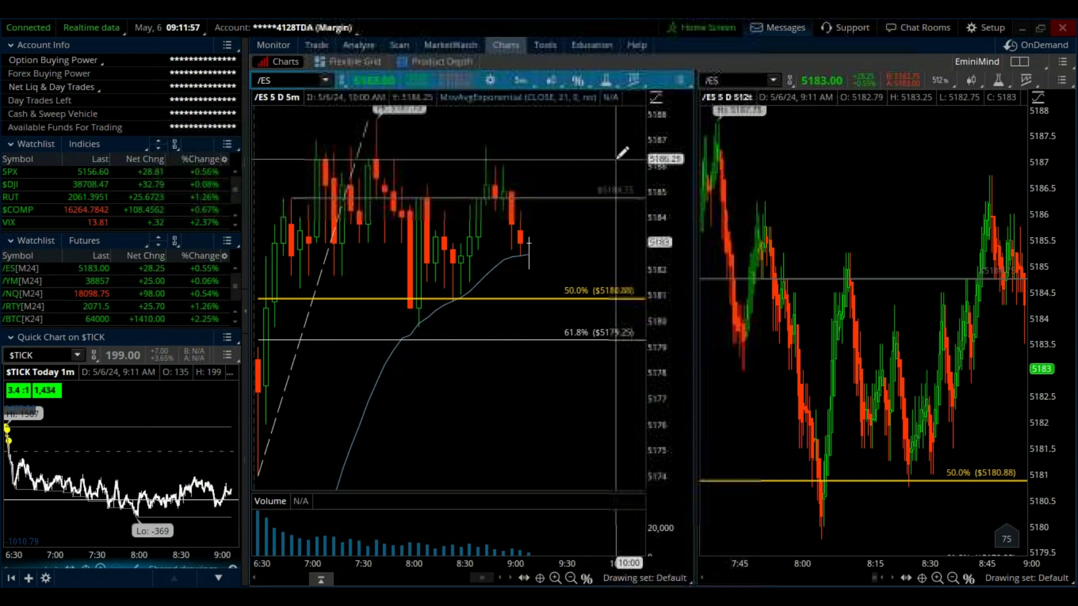
pyautogui.moveTo(685, 169); pyautogui.dragTo(679, 212)
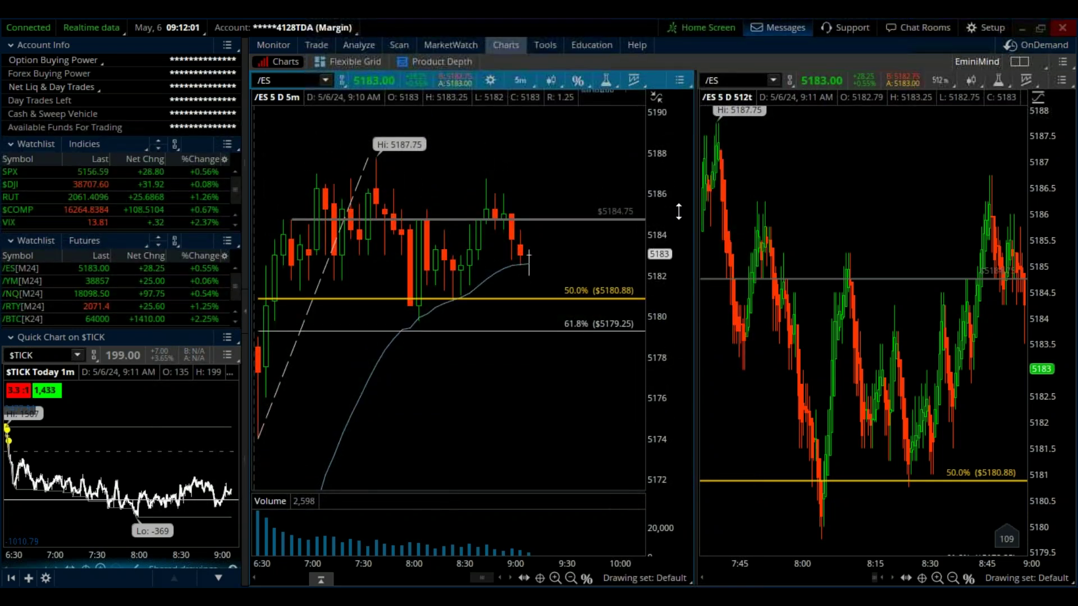
pyautogui.scroll(1, 679, 212)
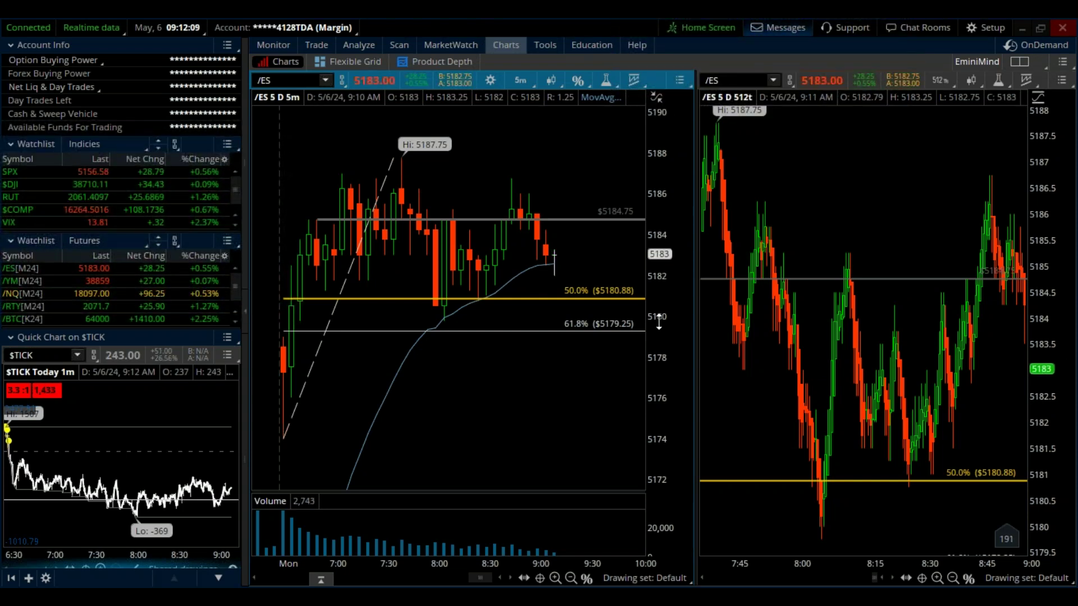
pyautogui.moveTo(420, 595)
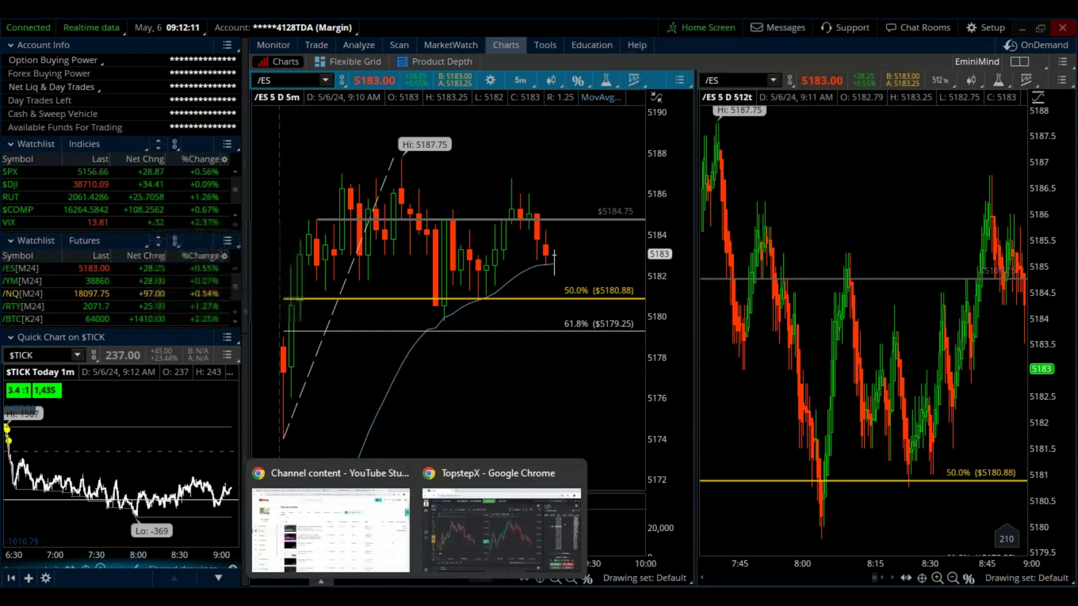
pyautogui.click(509, 522)
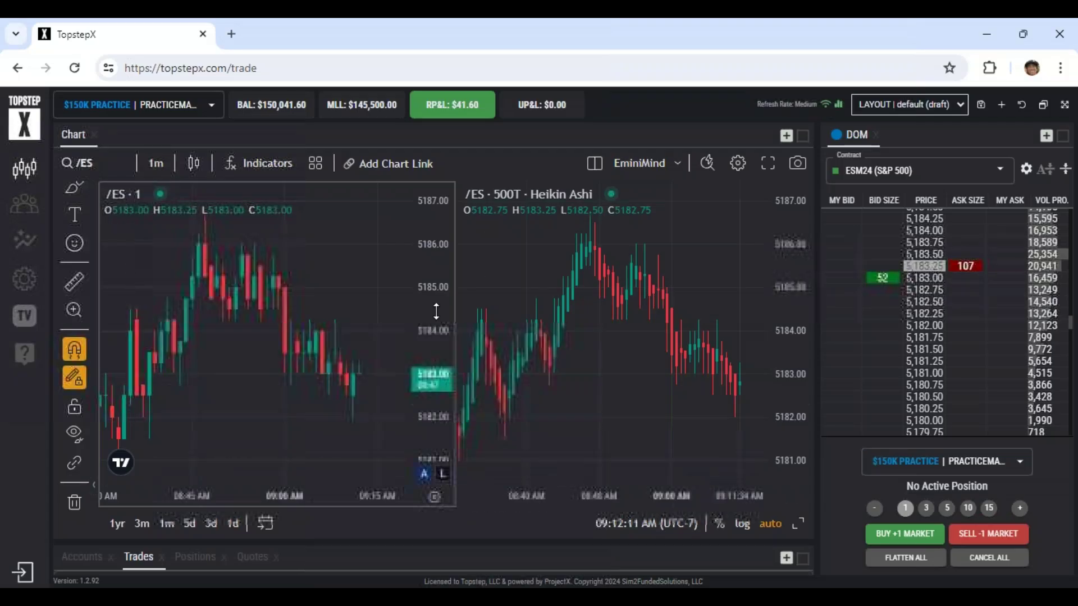
# Open Platform Settings to Copy Trading and browse the Lead Account list, leaving it at None
pyautogui.click(37, 289)
pyautogui.click(166, 185)
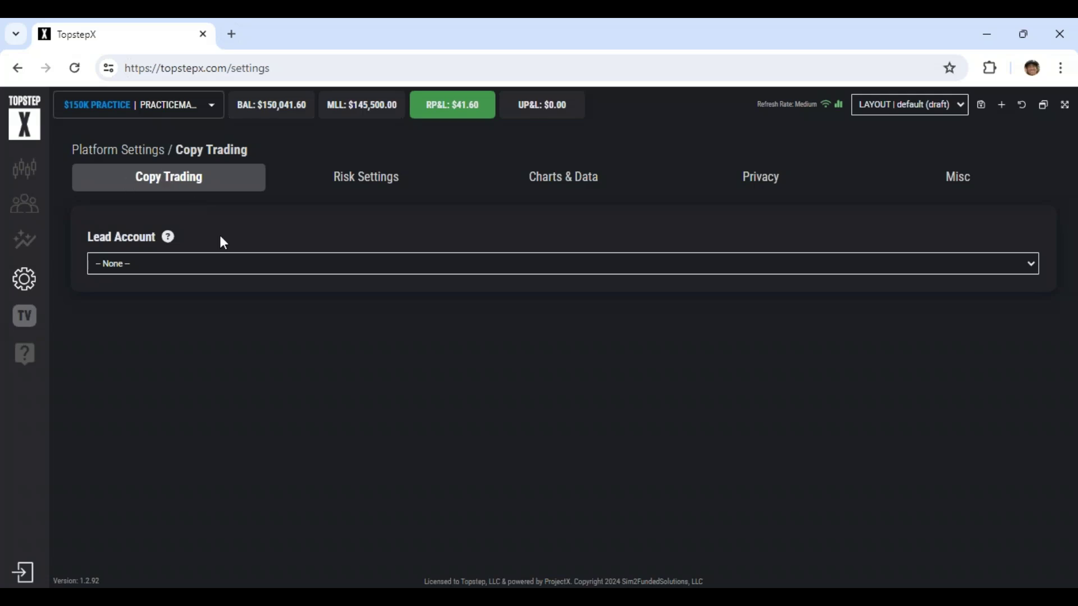
pyautogui.click(143, 265)
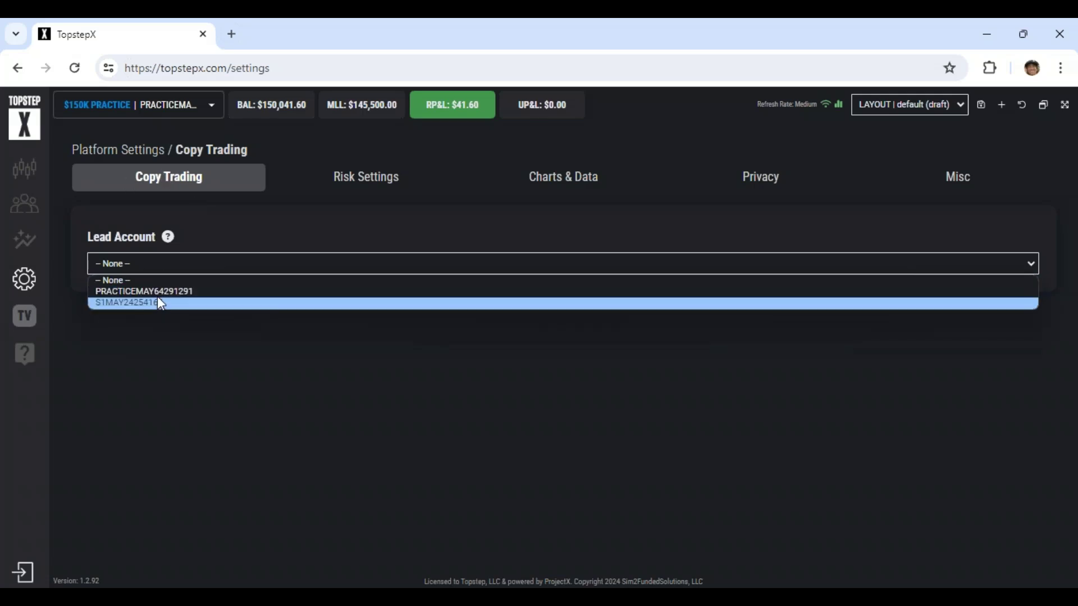
pyautogui.click(152, 383)
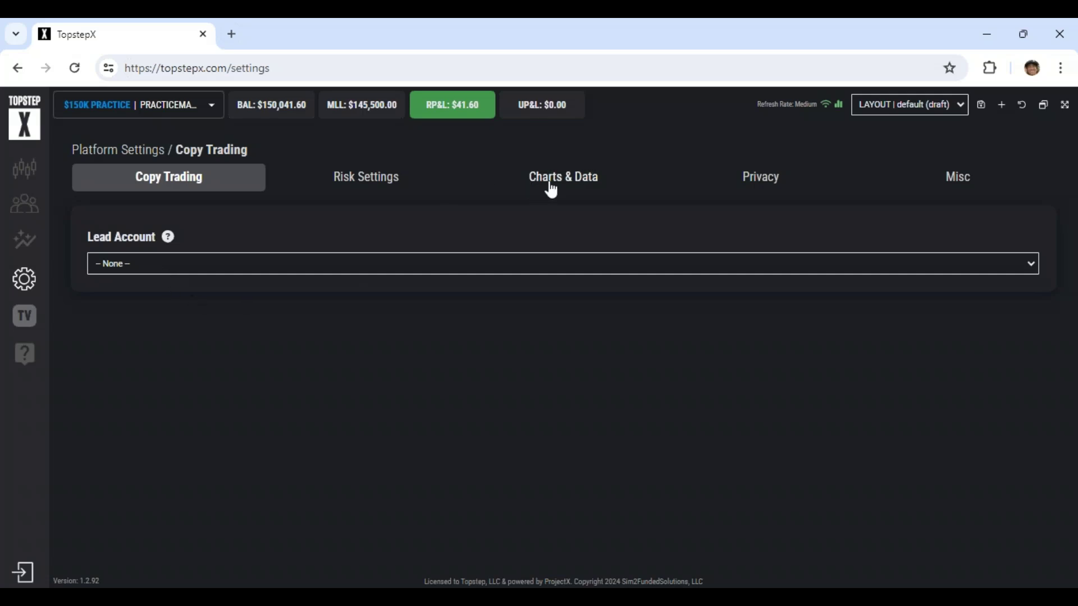
# Look over the Risk and Charts & Data settings, then go back to the trading screen
pyautogui.click(420, 184)
pyautogui.click(578, 186)
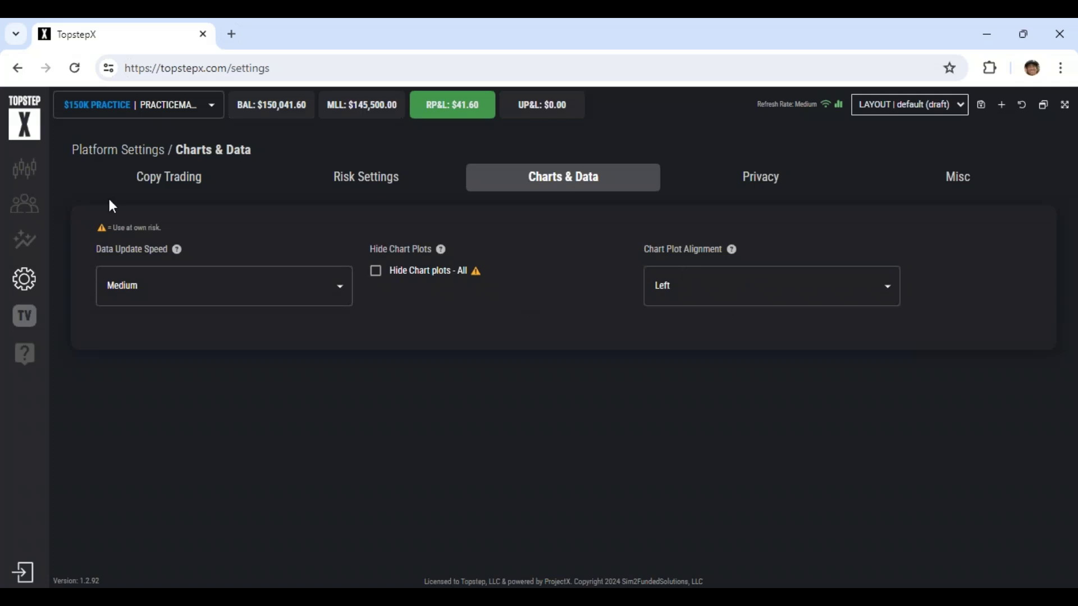
pyautogui.click(24, 169)
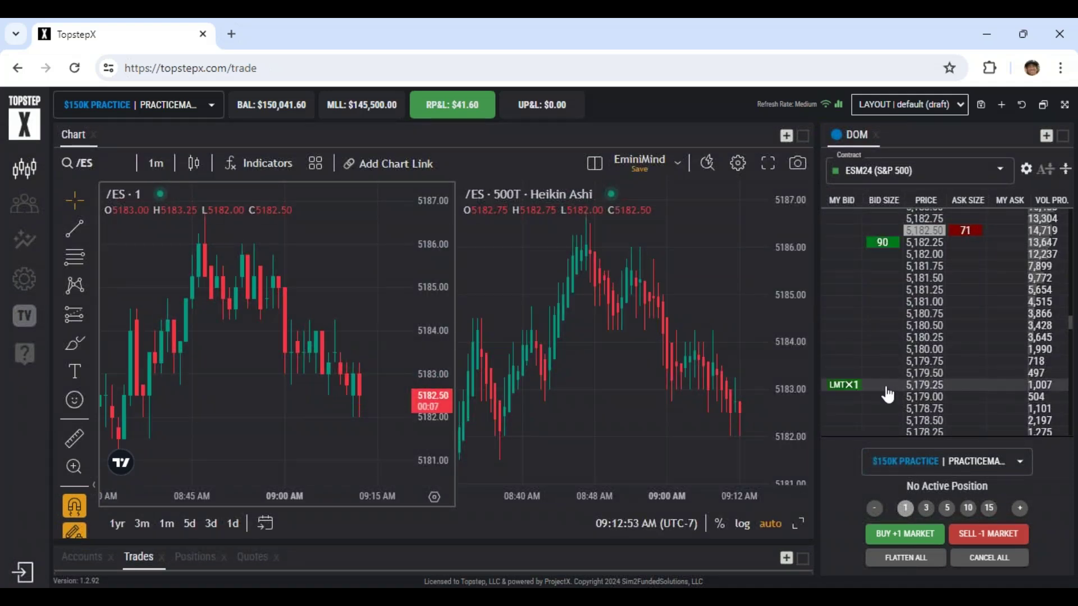
# On the Heikin Ashi tick chart, move the buy limit up to 5179.50, then cancel it
pyautogui.click(722, 356)
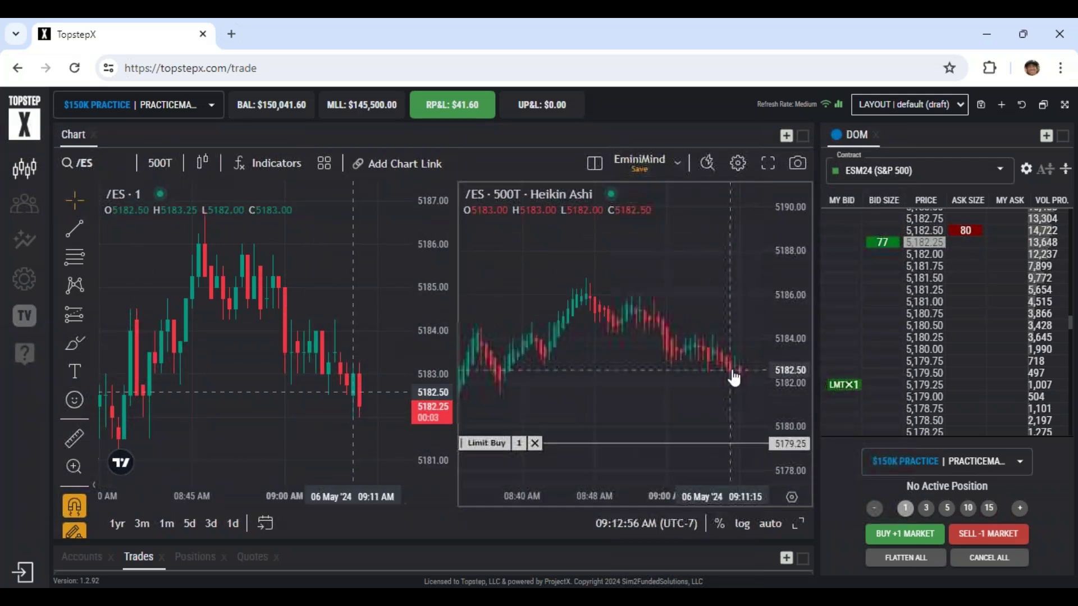
pyautogui.moveTo(541, 443); pyautogui.dragTo(540, 441)
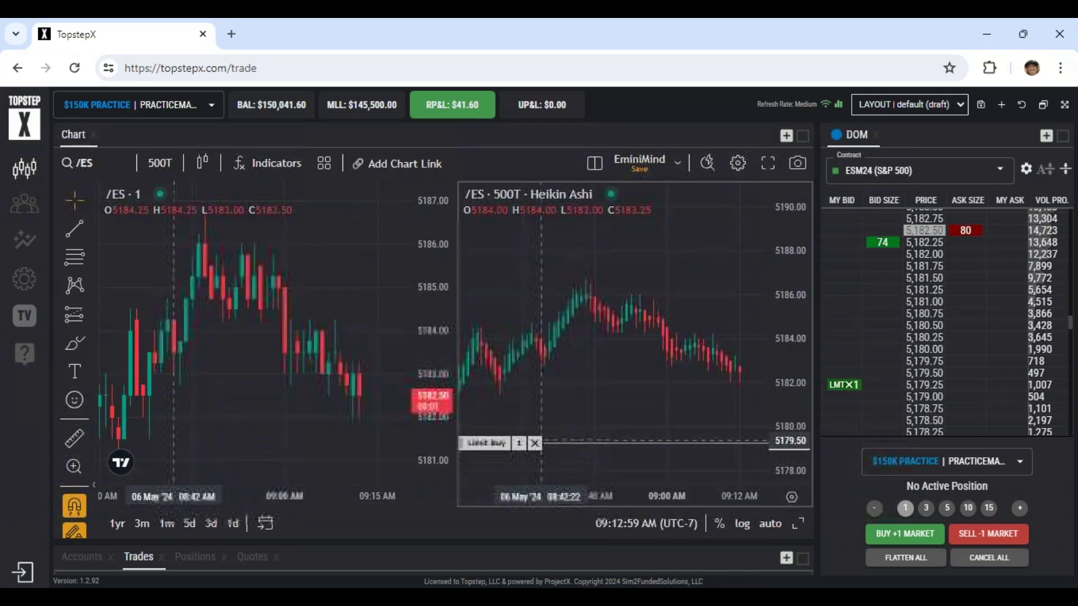
pyautogui.click(534, 444)
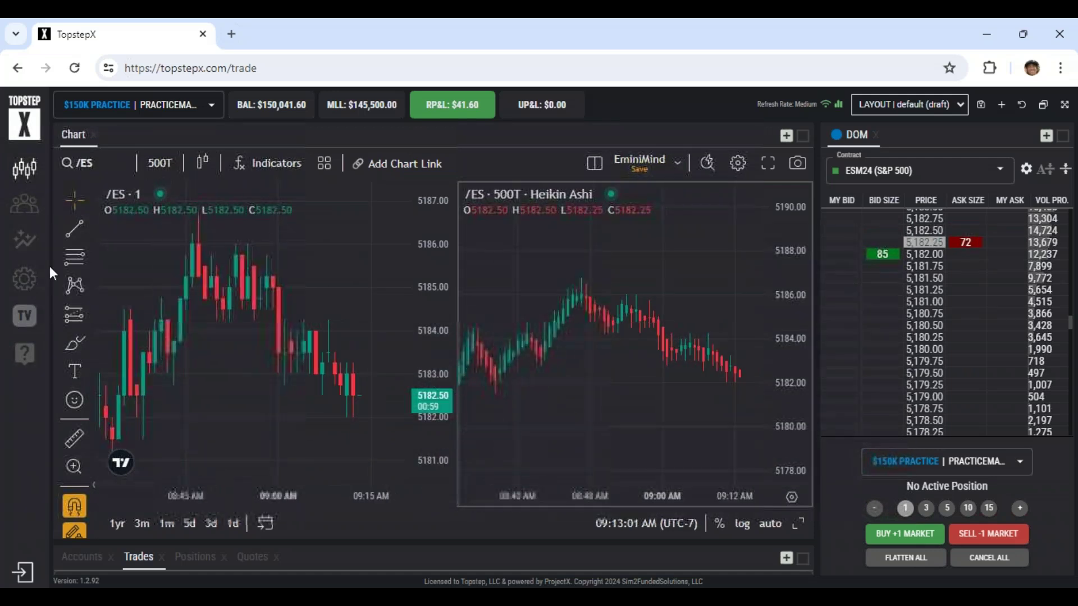
# Browse the Privacy and Misc platform settings, then return to the trading screen
pyautogui.click(25, 279)
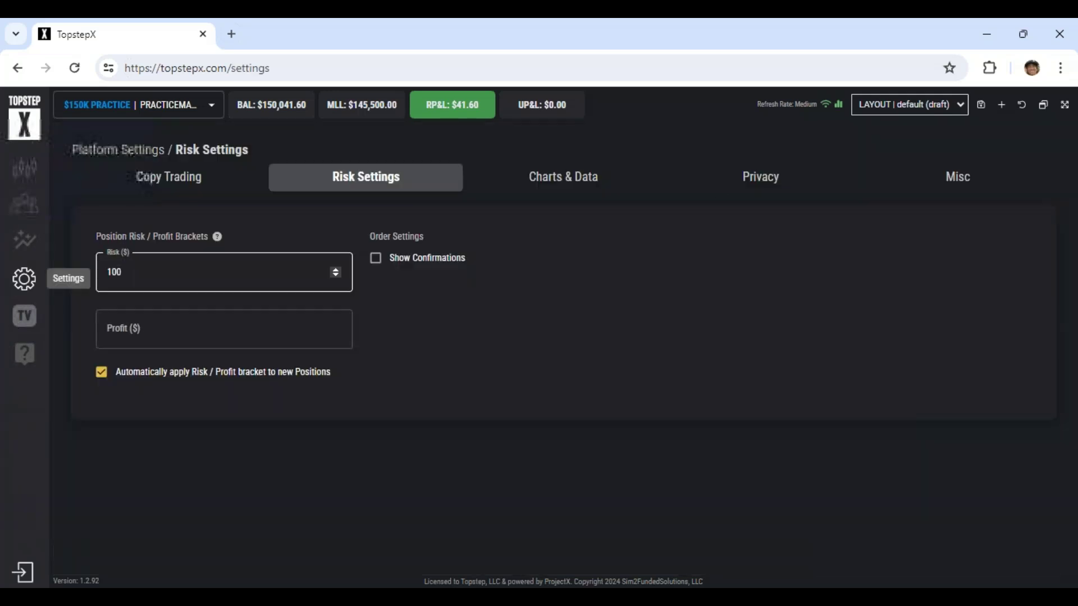
pyautogui.click(803, 184)
pyautogui.click(880, 183)
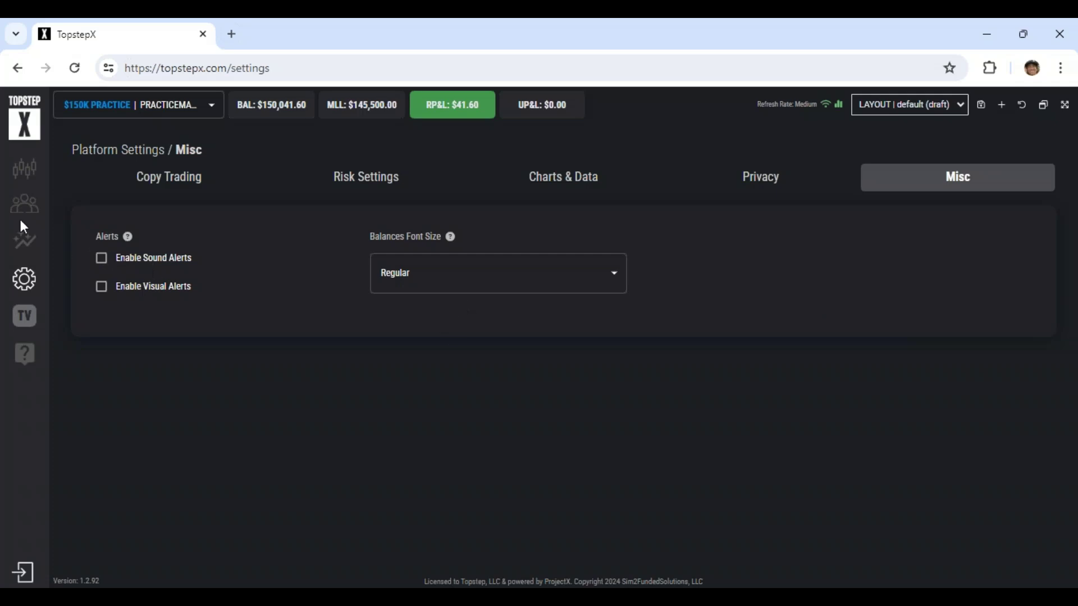
pyautogui.click(30, 187)
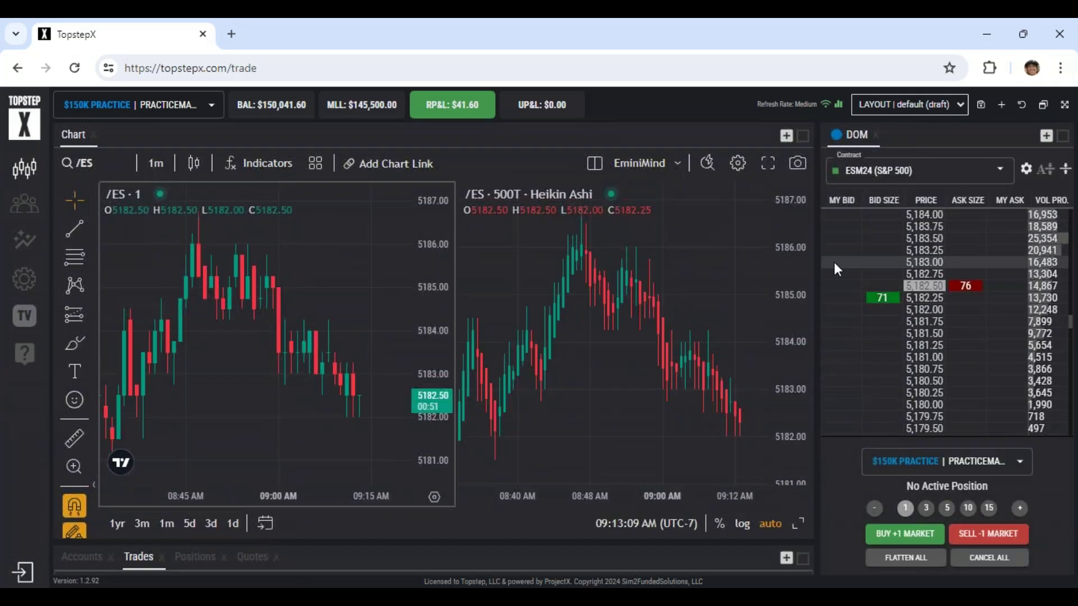
# In thinkorswim, zoom the left /ES chart out, then box-zoom onto Monday's session through 10:30
pyautogui.moveTo(695, 598)
pyautogui.hotkey('alt', 'Tab')
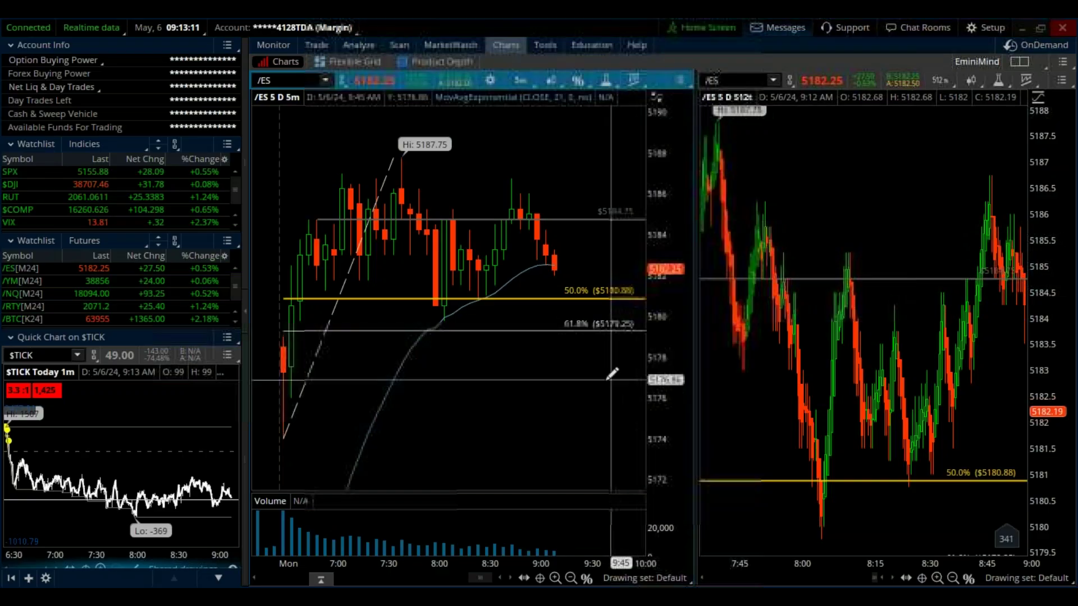
pyautogui.click(571, 579)
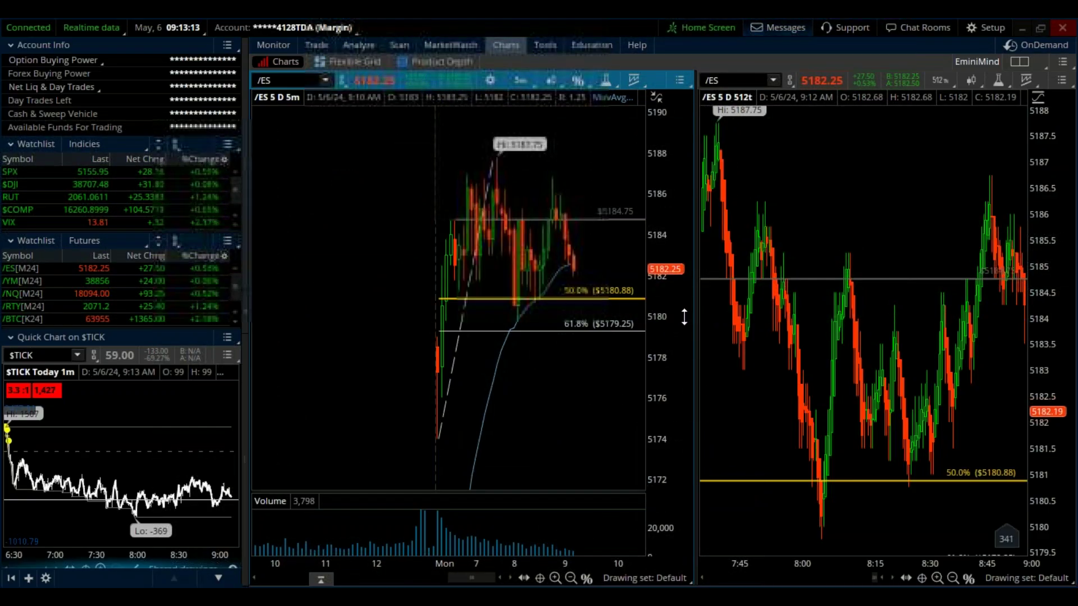
pyautogui.scroll(-2, 682, 301)
pyautogui.moveTo(428, 149); pyautogui.dragTo(651, 168)
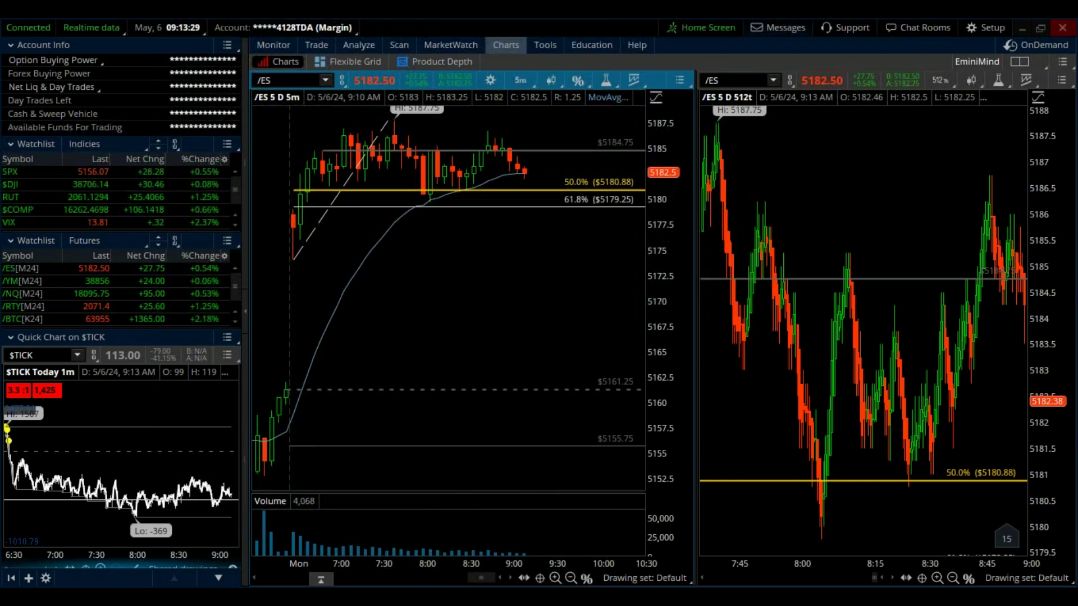
# Bring the TopstepX Chrome window back to the front from the taskbar
pyautogui.moveTo(426, 574)
pyautogui.click(473, 524)
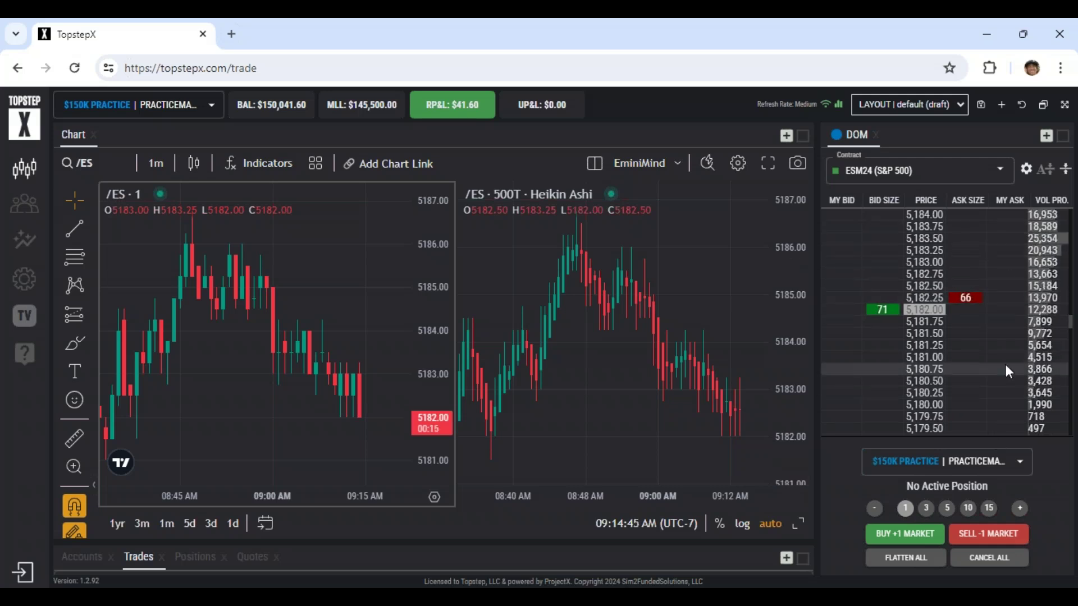
# Open thinkorswim's Active Trader, stage a six-lot sell limit at 5184.50, and zoom the tick chart to 7:40–8:14
pyautogui.hotkey('alt', 'Tab')
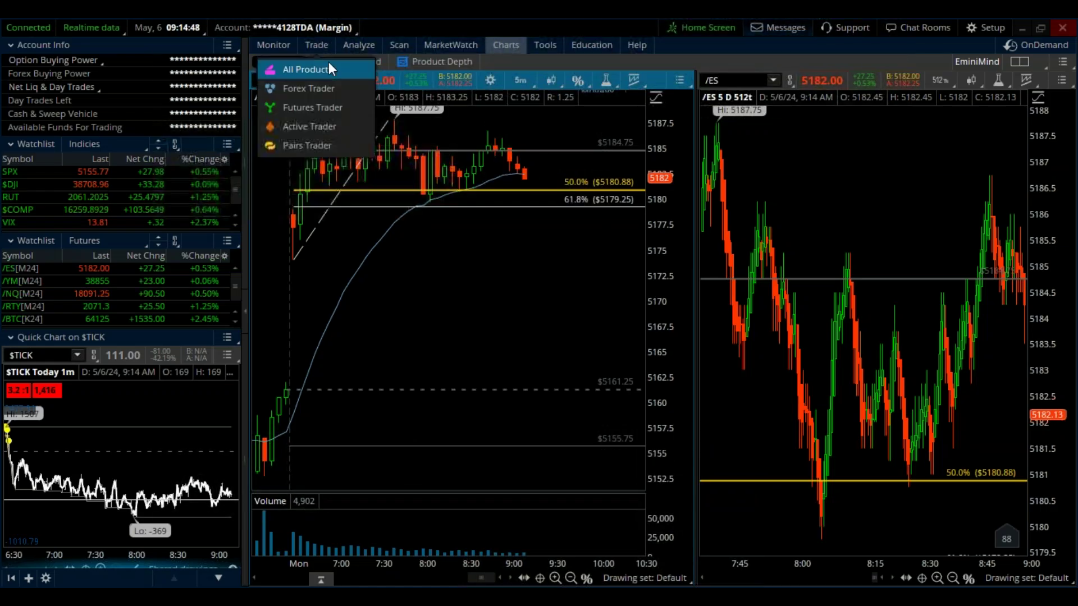
pyautogui.click(321, 49)
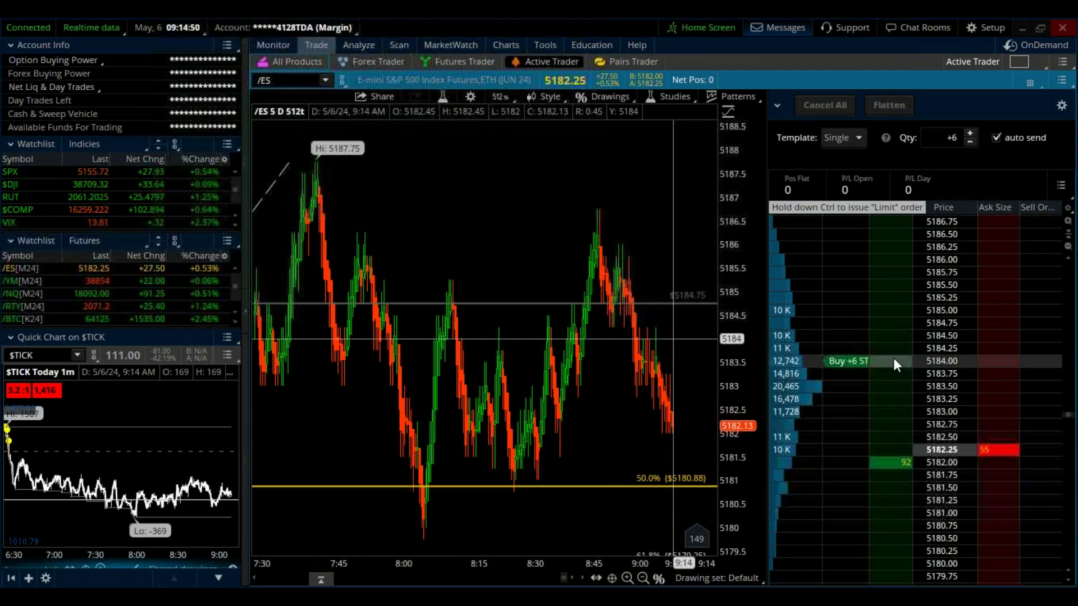
pyautogui.click(1028, 336)
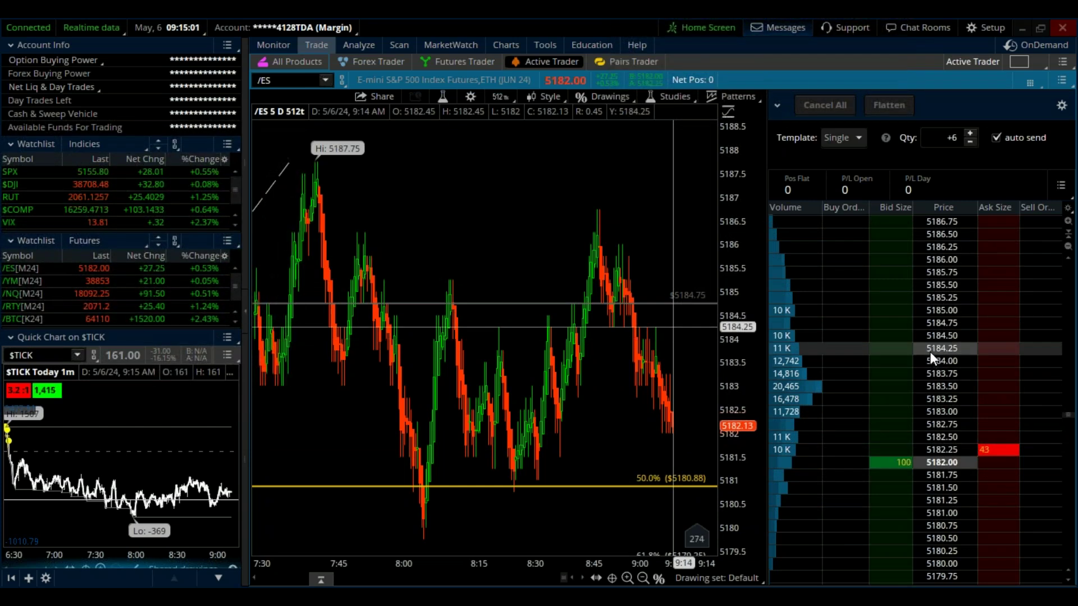
pyautogui.moveTo(511, 48)
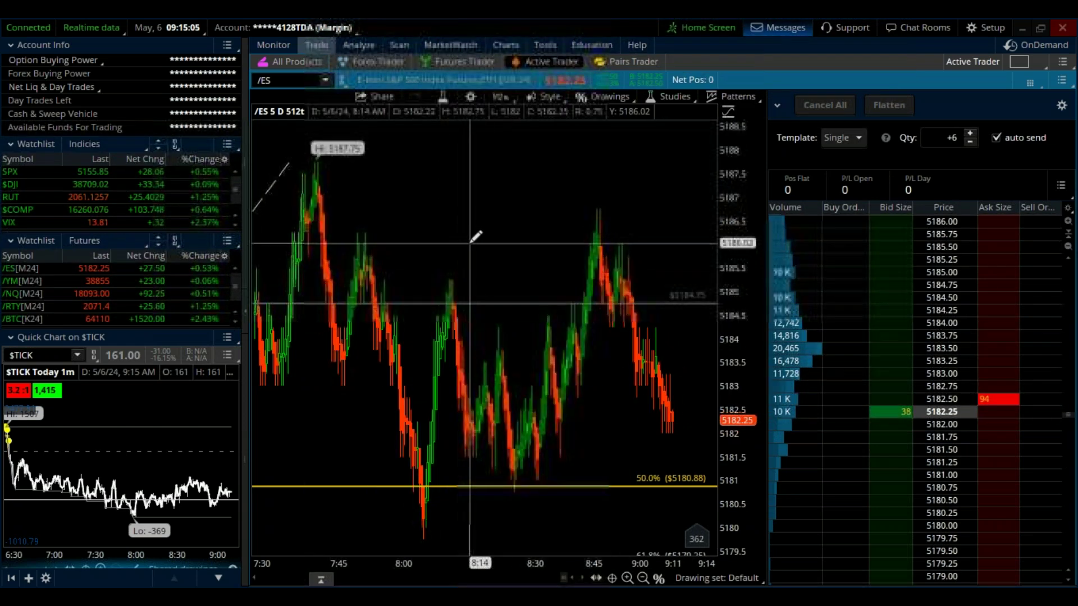
pyautogui.moveTo(471, 234); pyautogui.dragTo(303, 241)
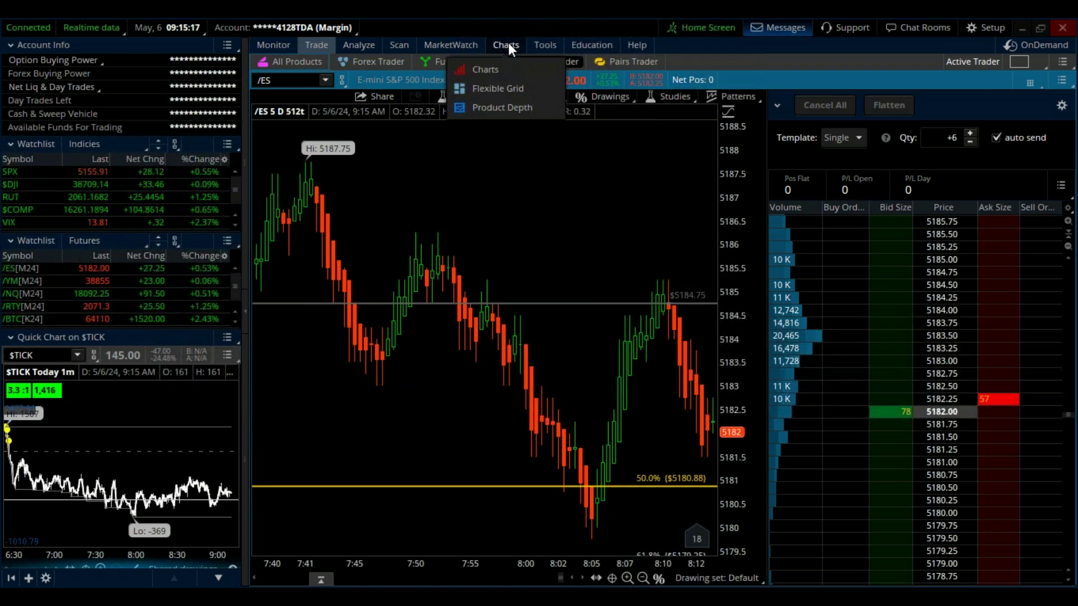
# Return to the TopstepX trading page via its Chrome taskbar preview
pyautogui.moveTo(527, 466)
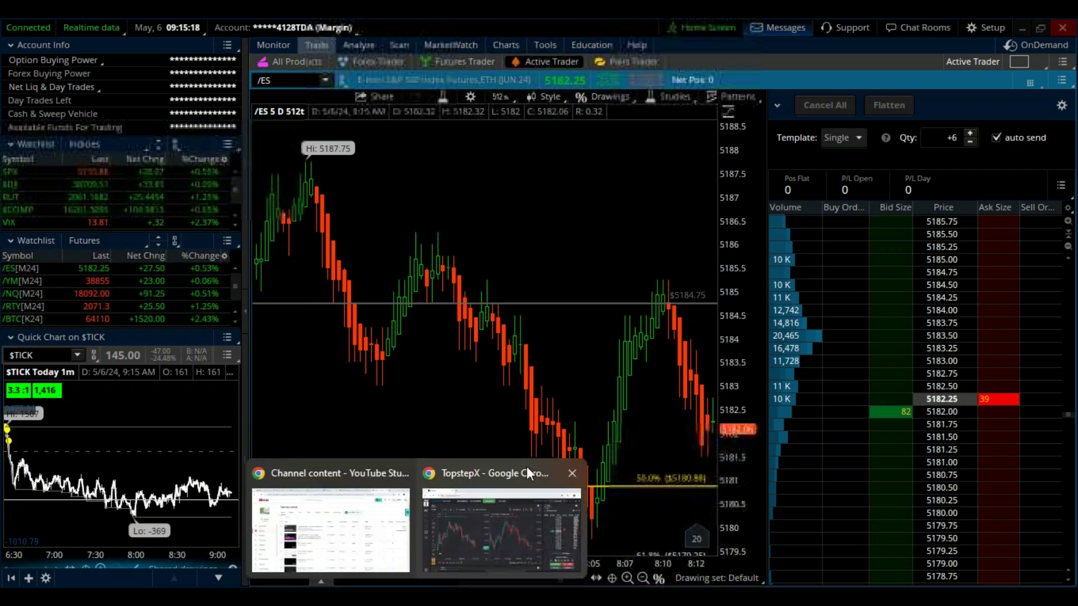
pyautogui.click(491, 513)
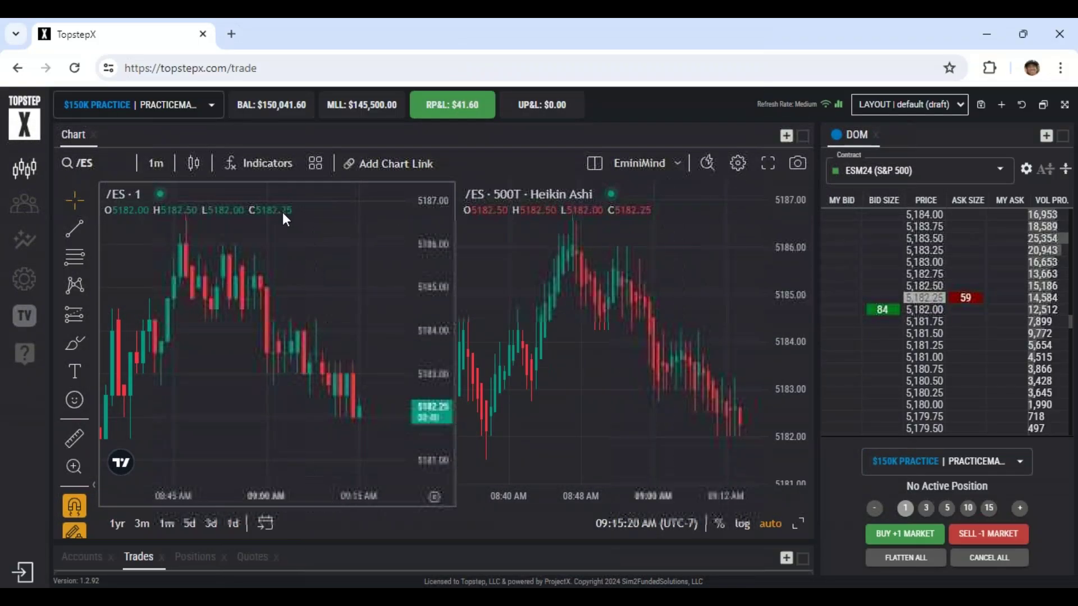